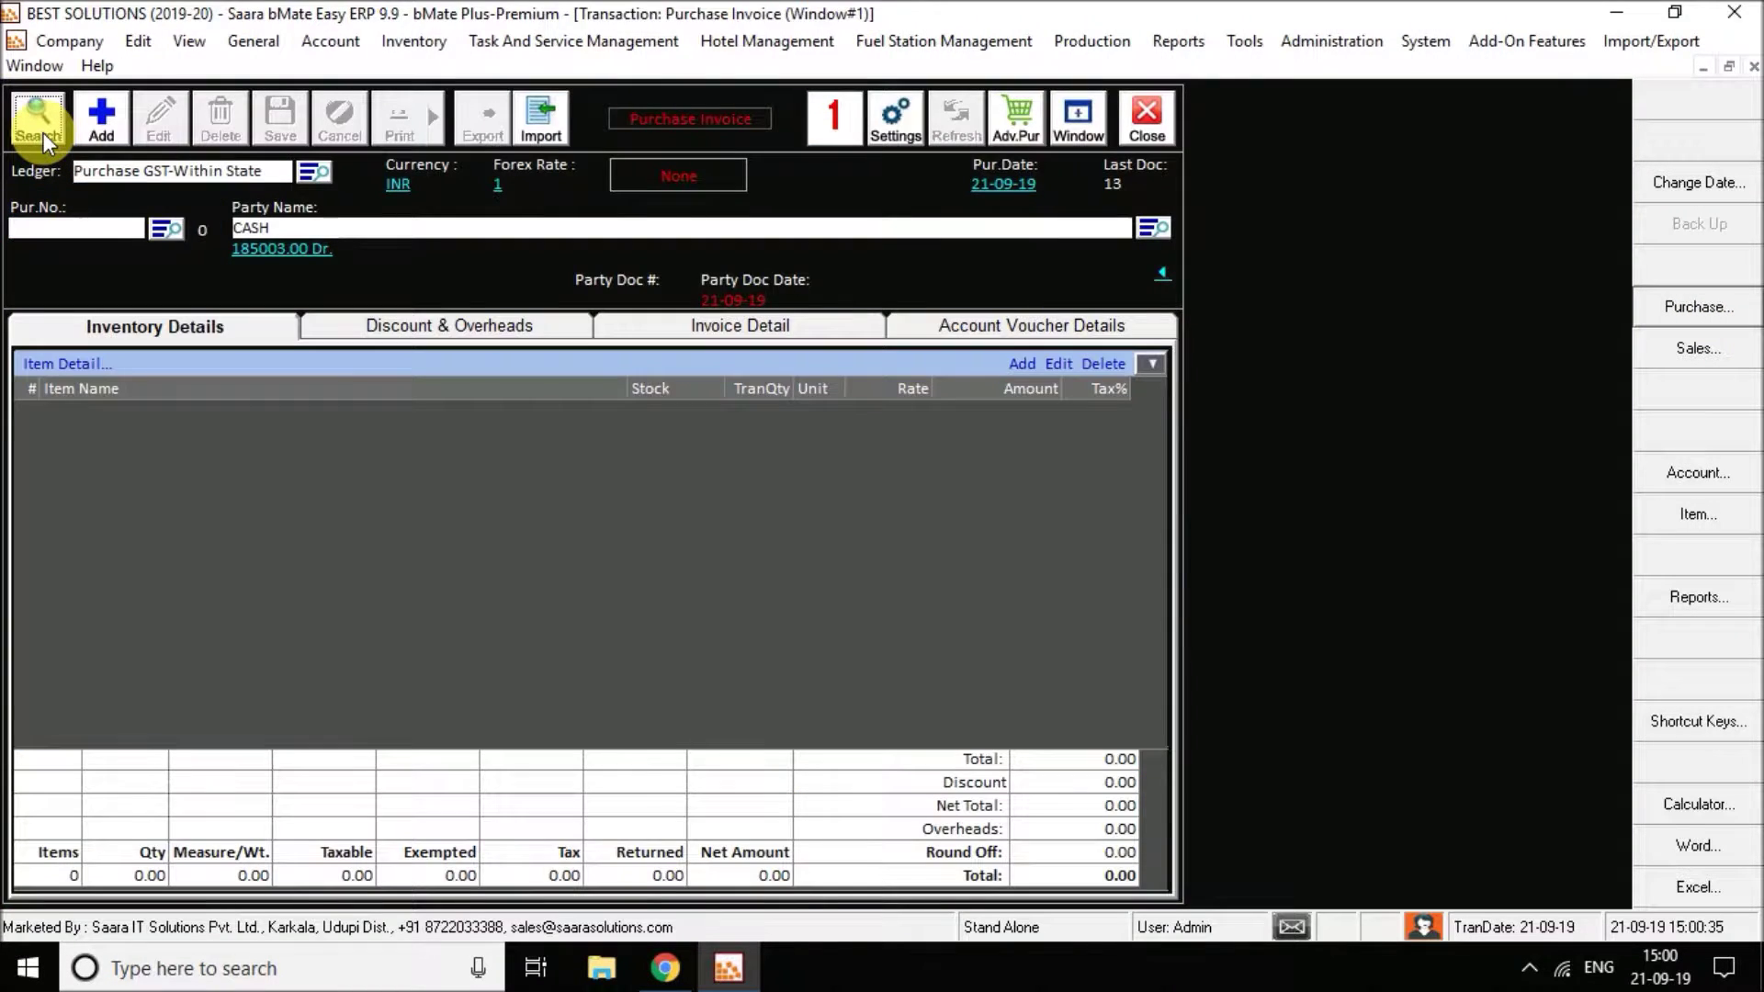
Look up purchase invoice 13 for the purchased Sugar 50 KG stock and close the Purchase Invoice window.
left_click(42, 133)
key("Return")
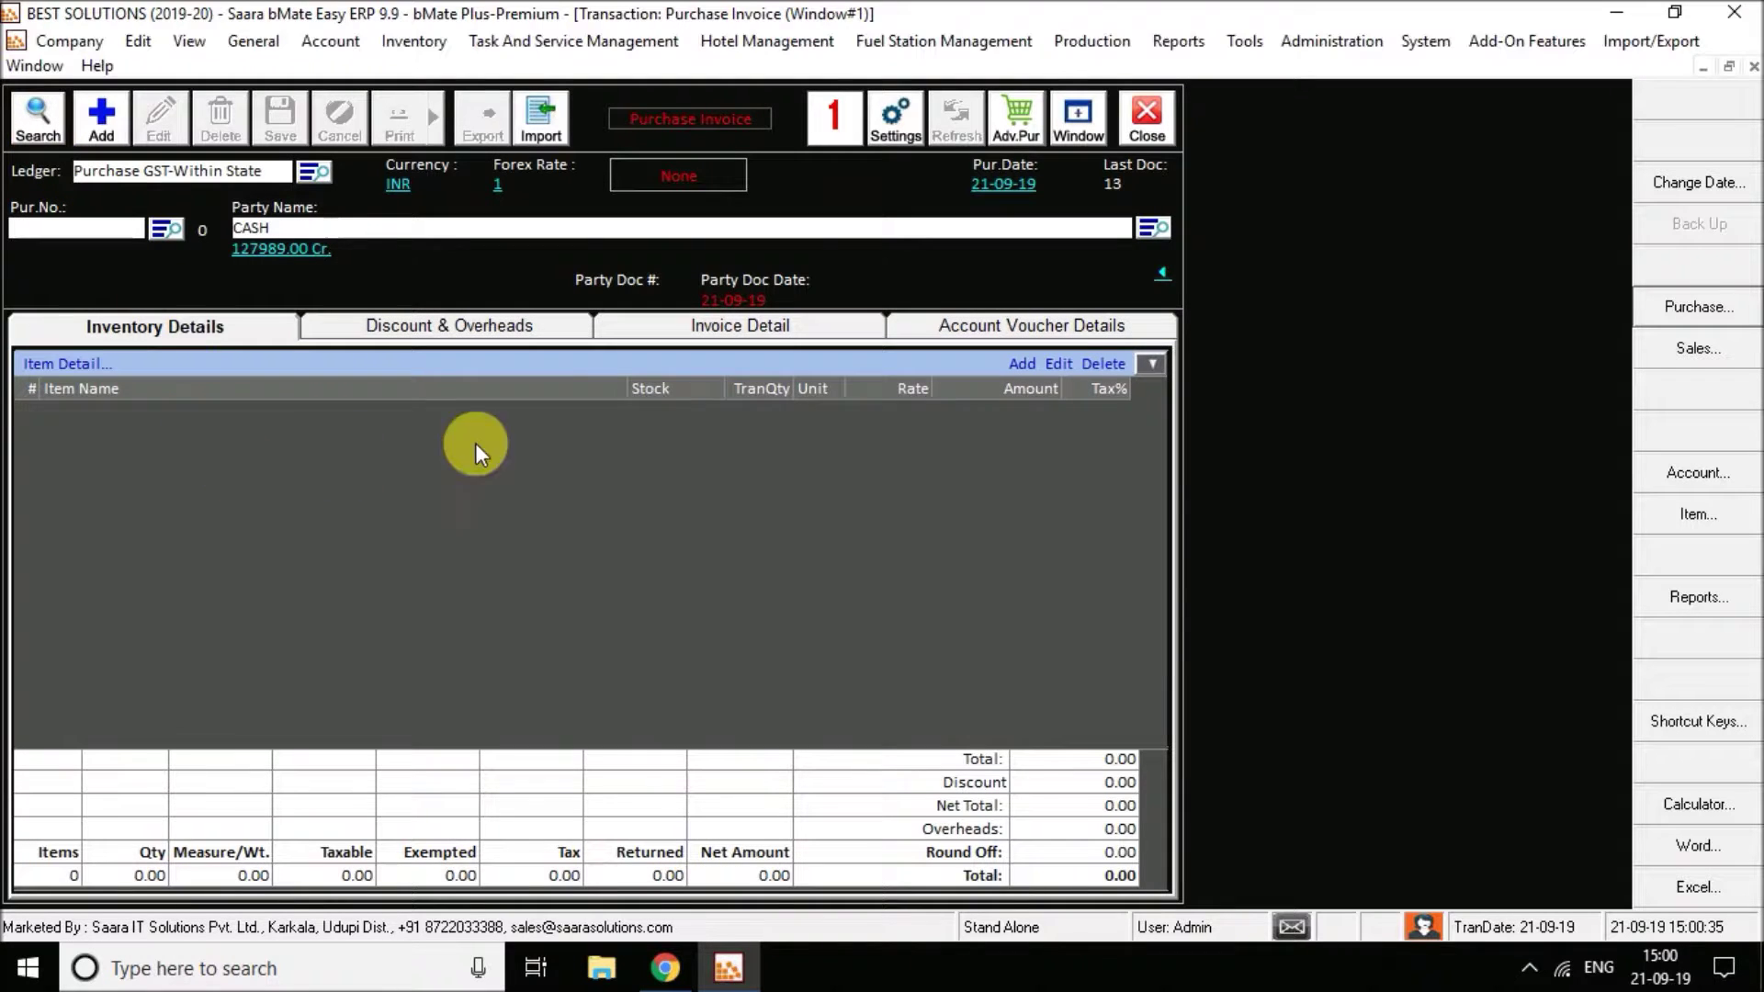
left_click(763, 421)
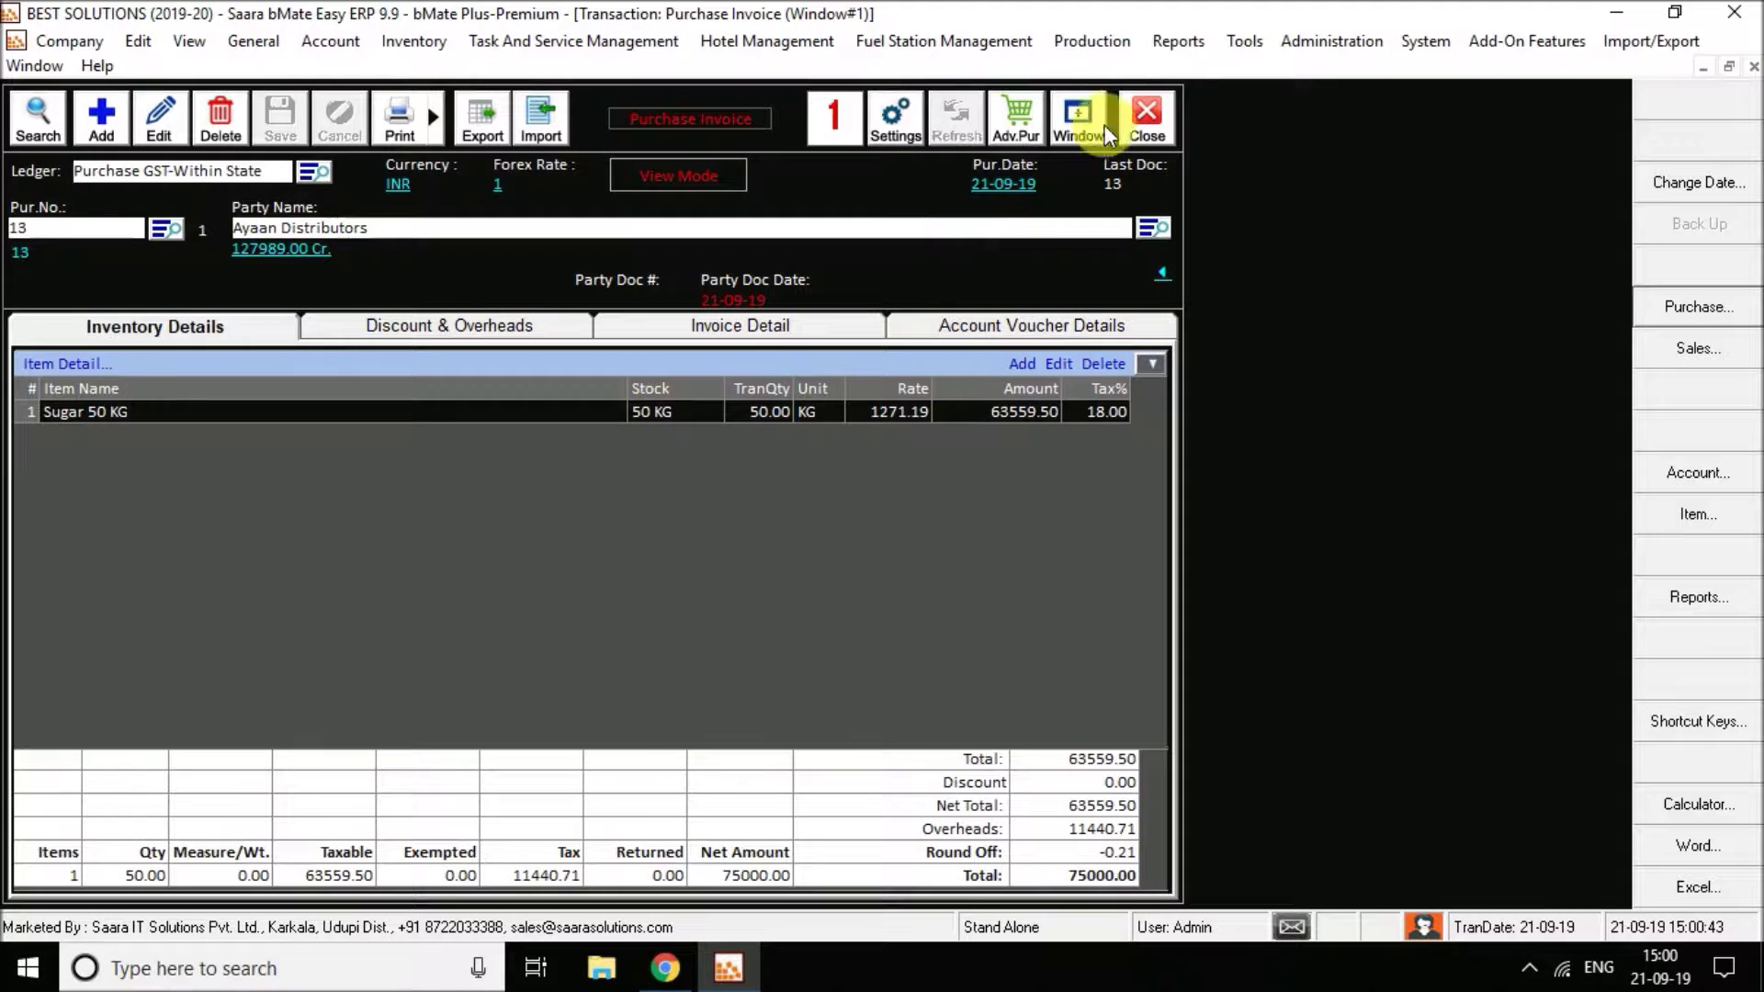
left_click(1144, 113)
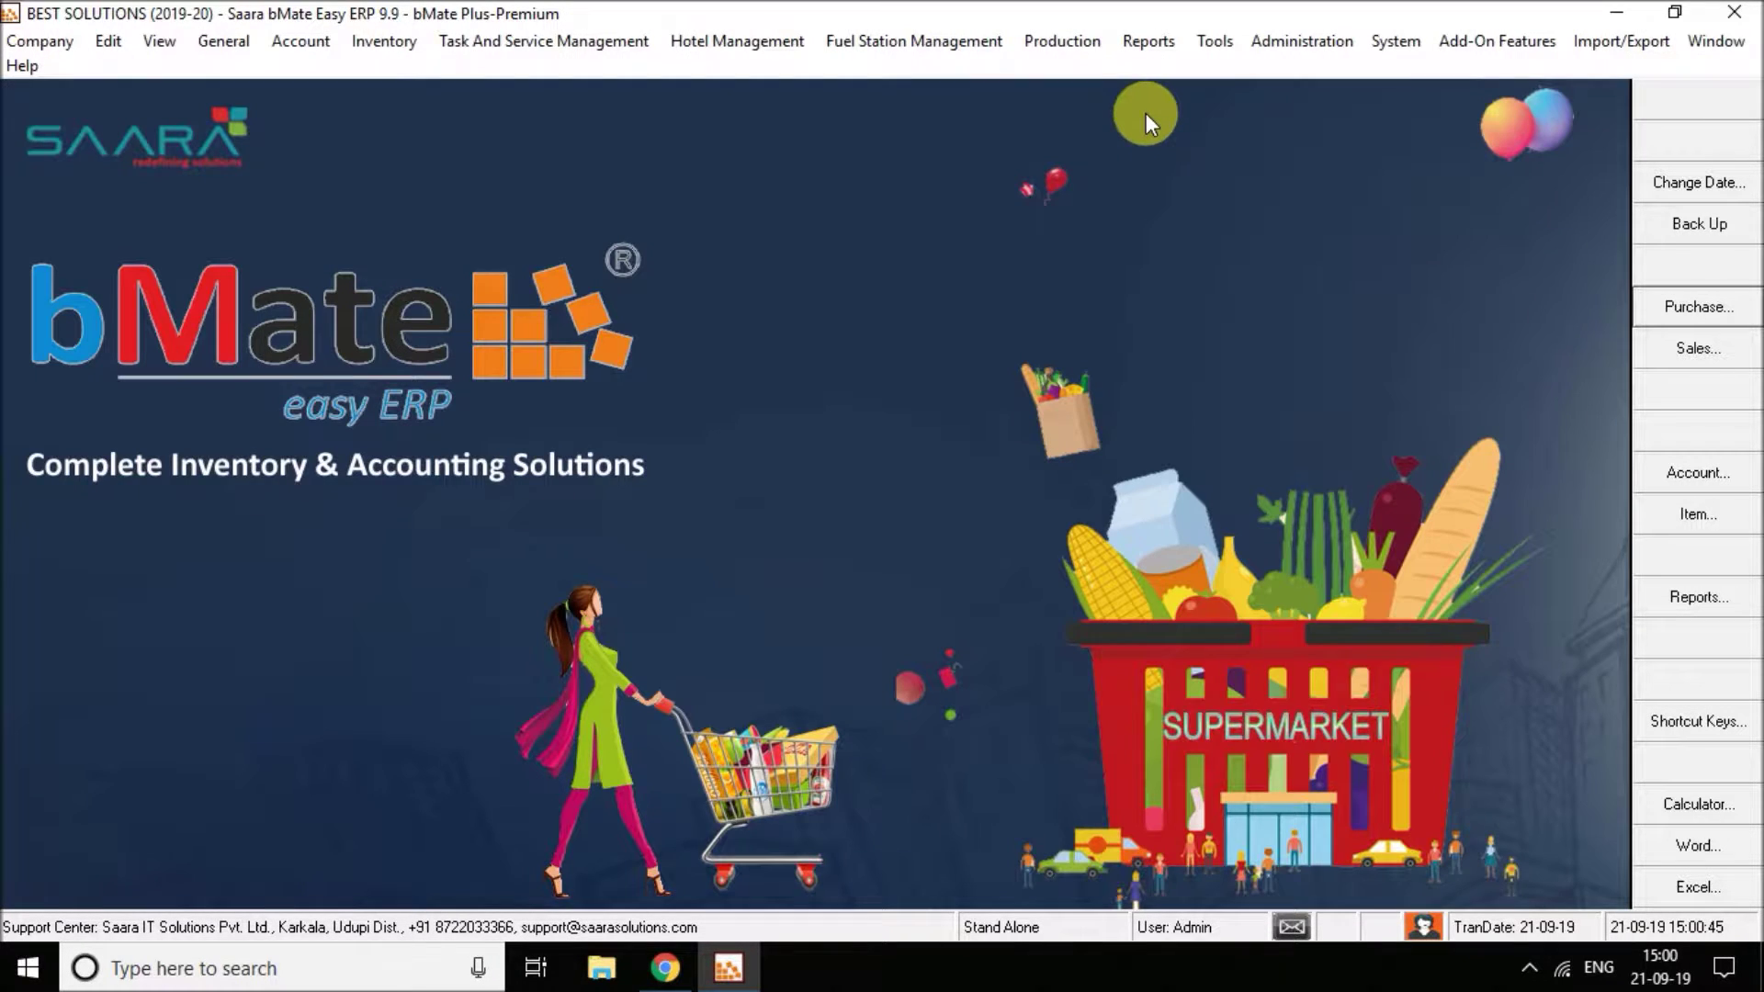
Open the Product Master and review the list of existing products without choosing one.
left_click(1060, 46)
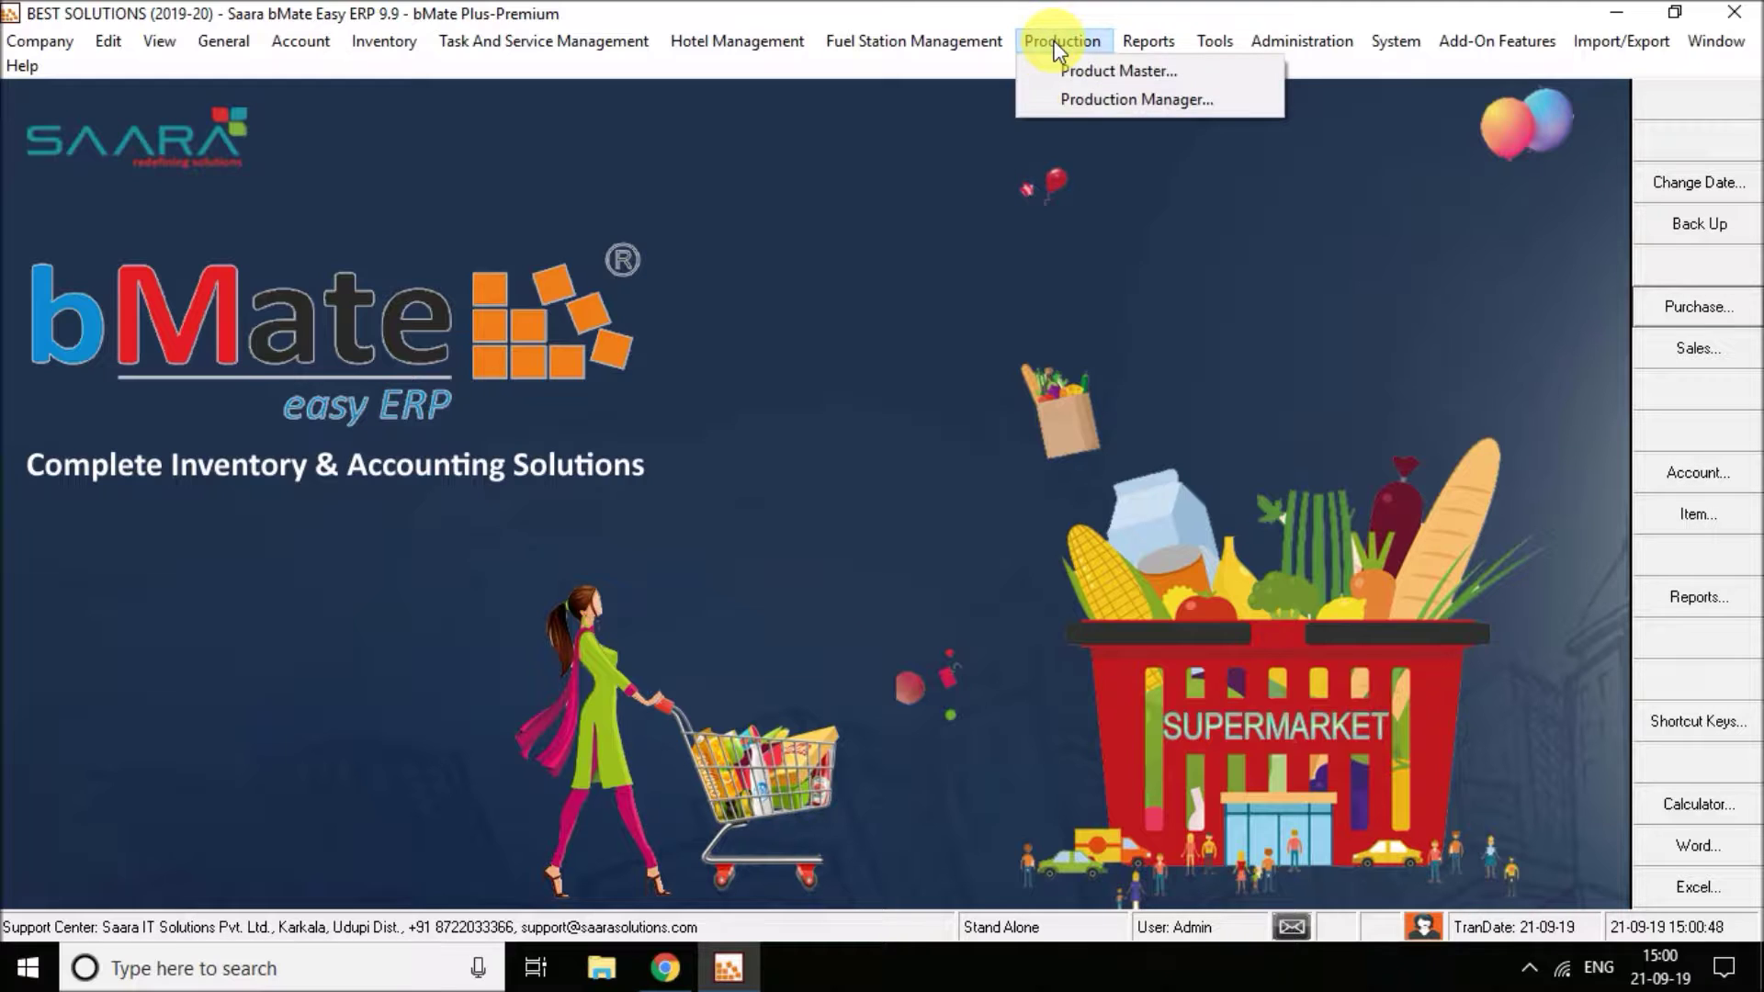
left_click(1112, 70)
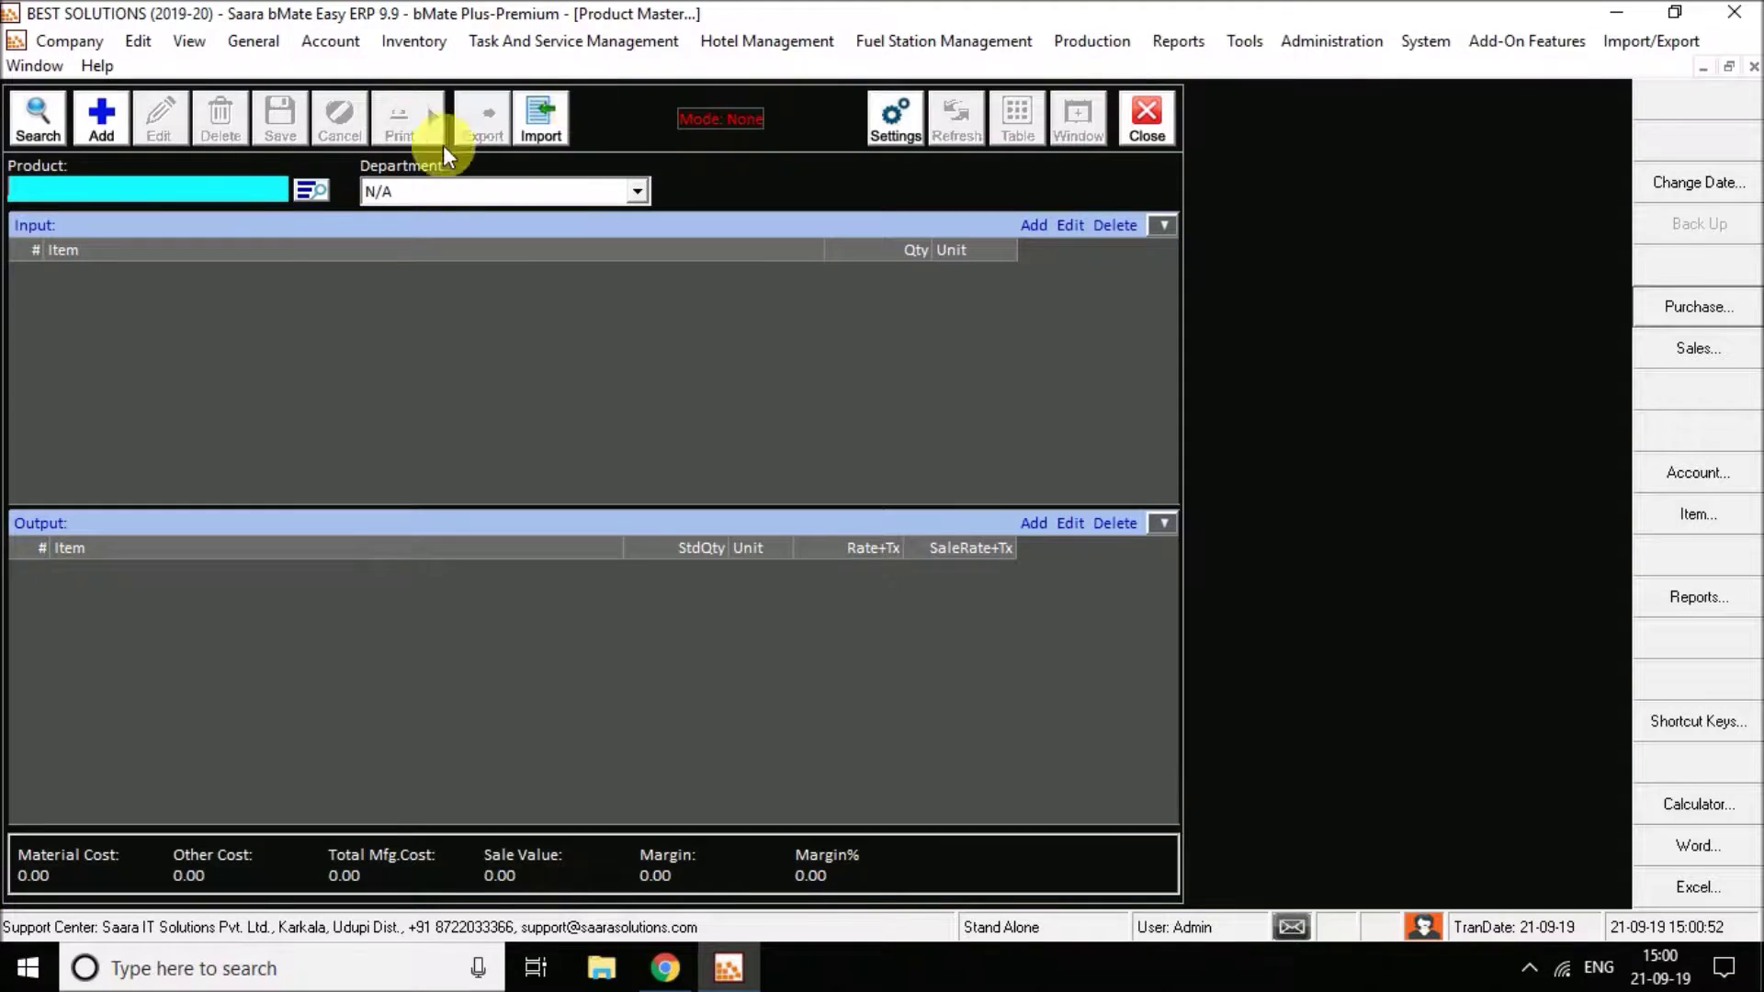
left_click(306, 190)
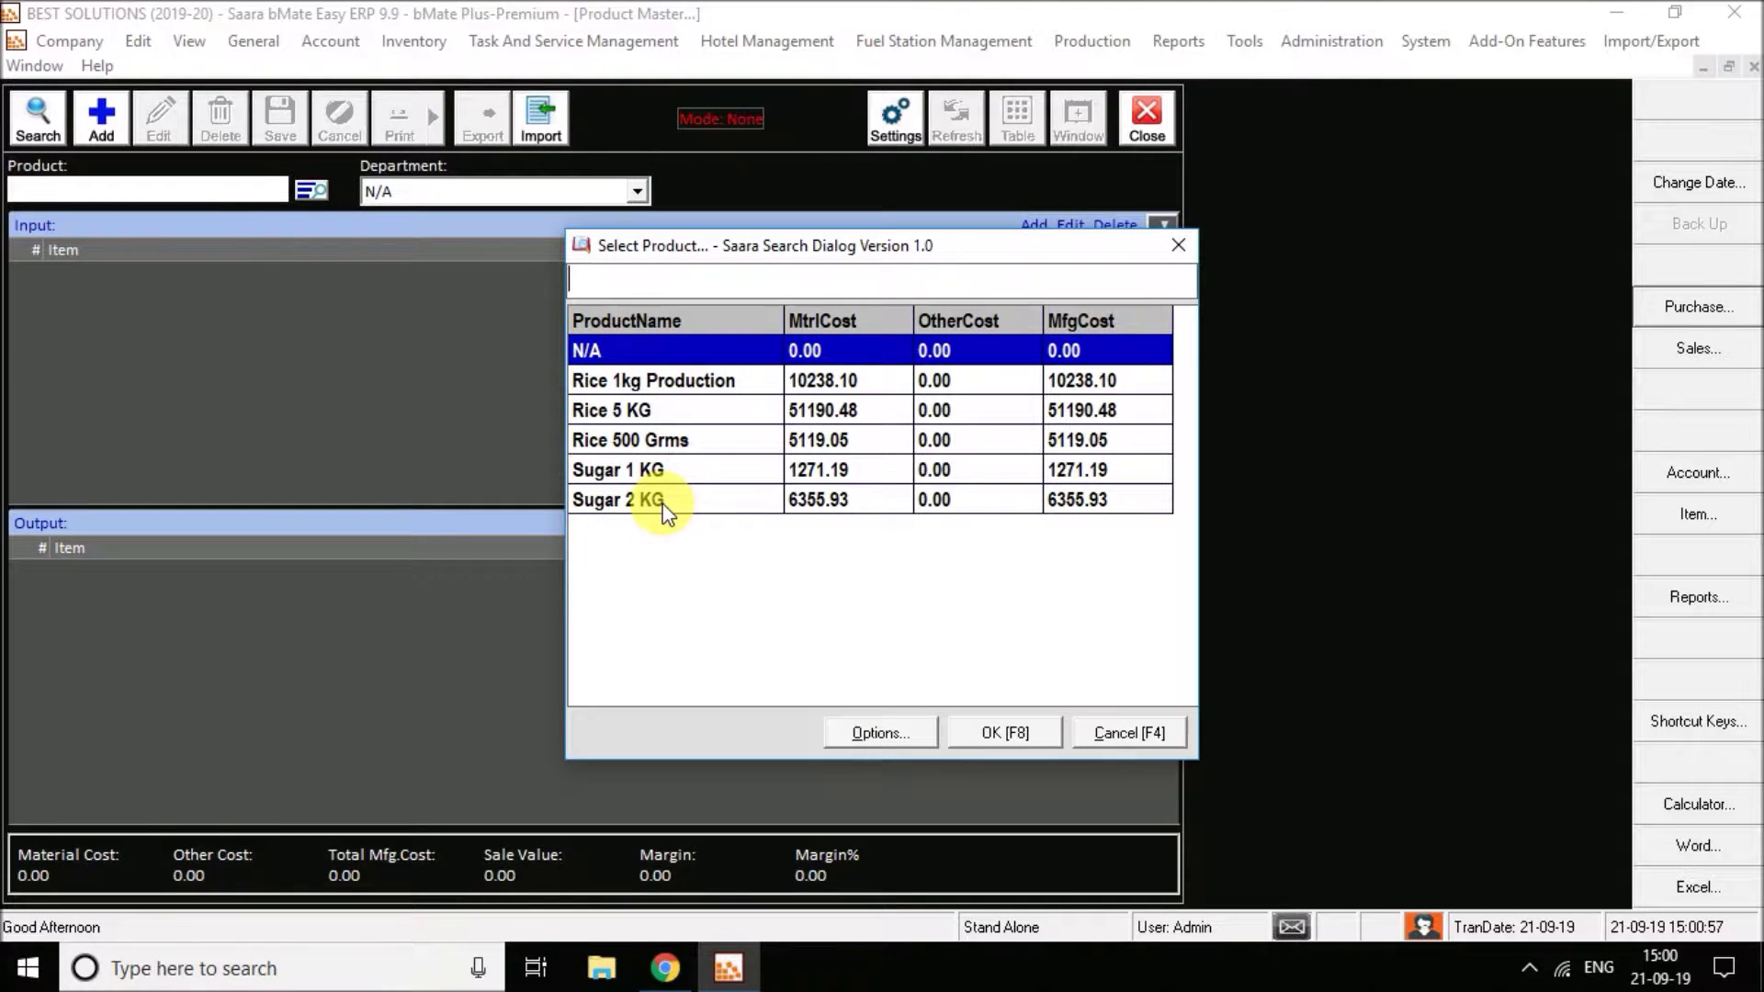
key("Escape")
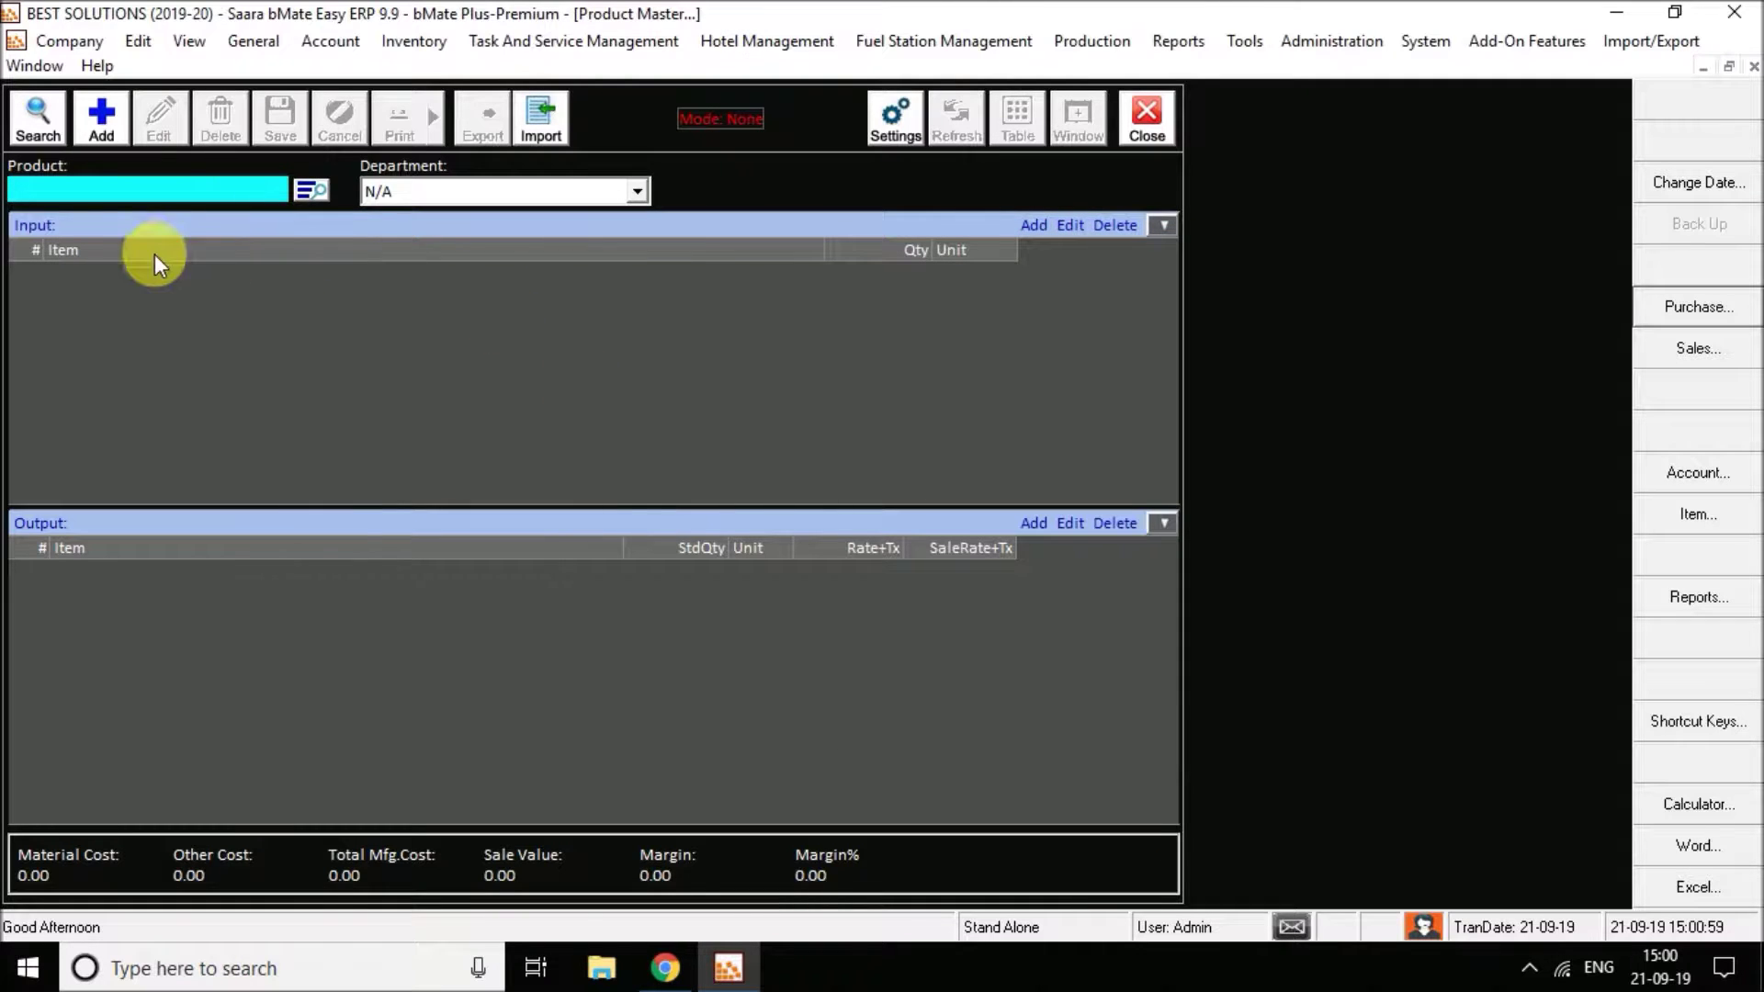
Start a new product master record named Sugar 5 KG, keeping the department as N/A.
left_click(99, 129)
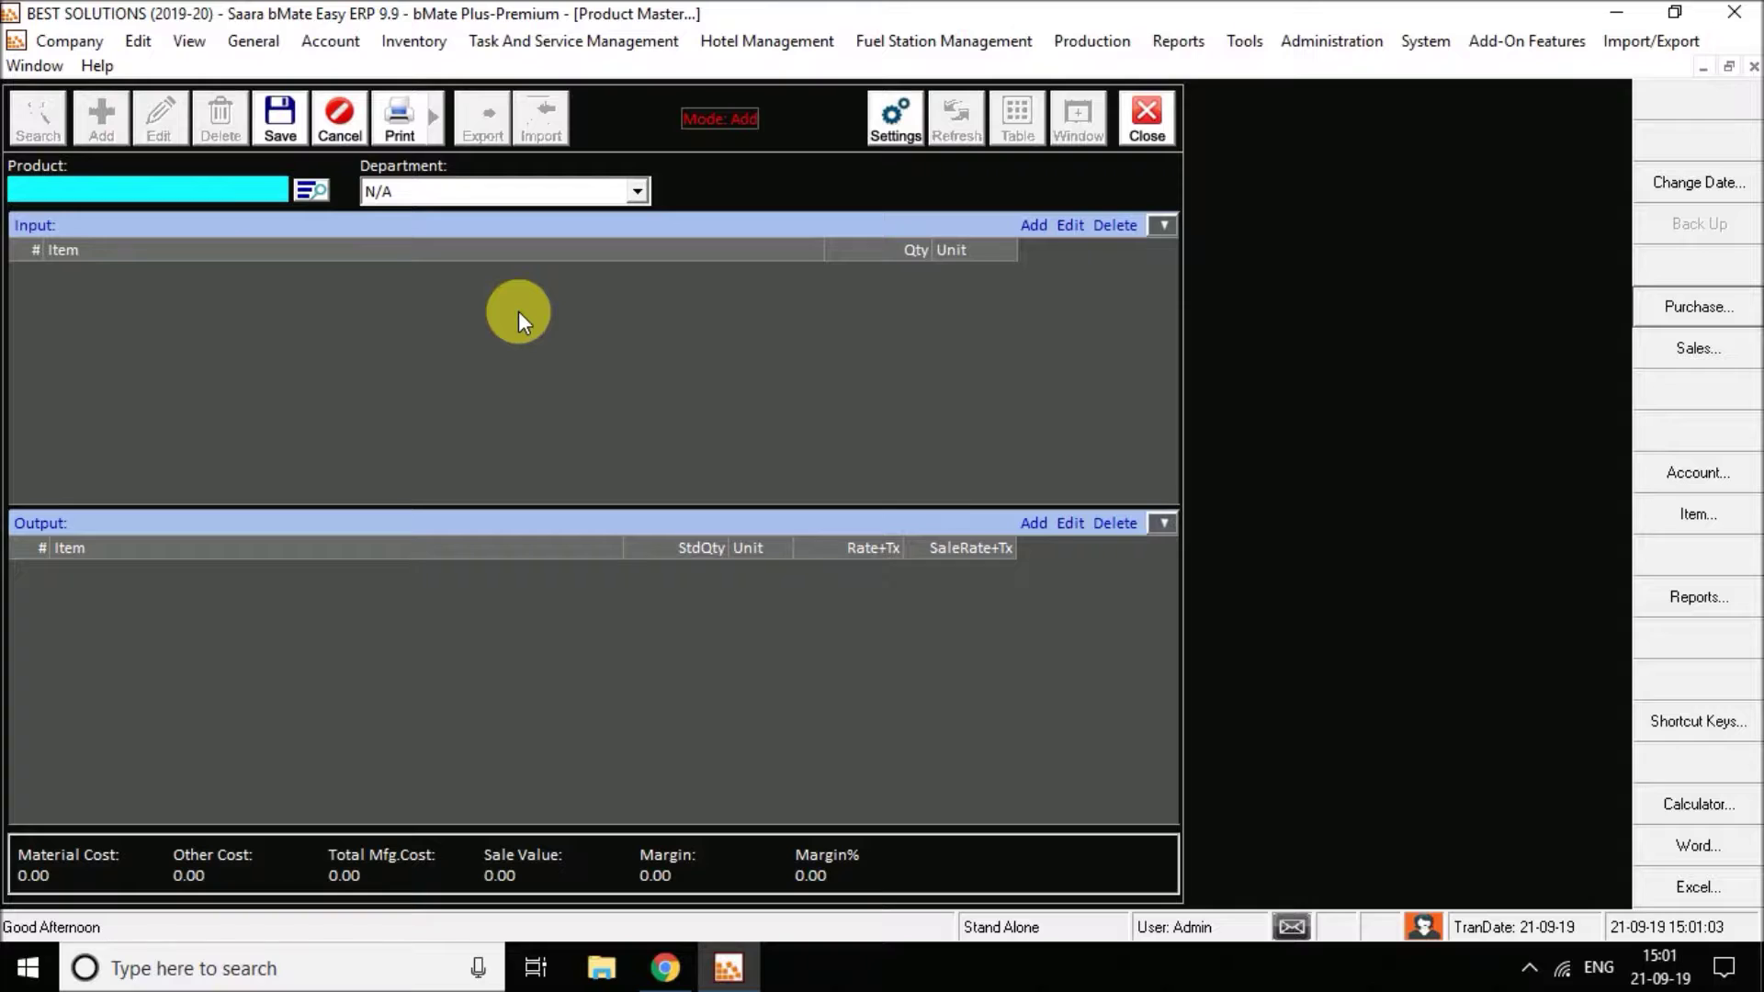
type("Sugar")
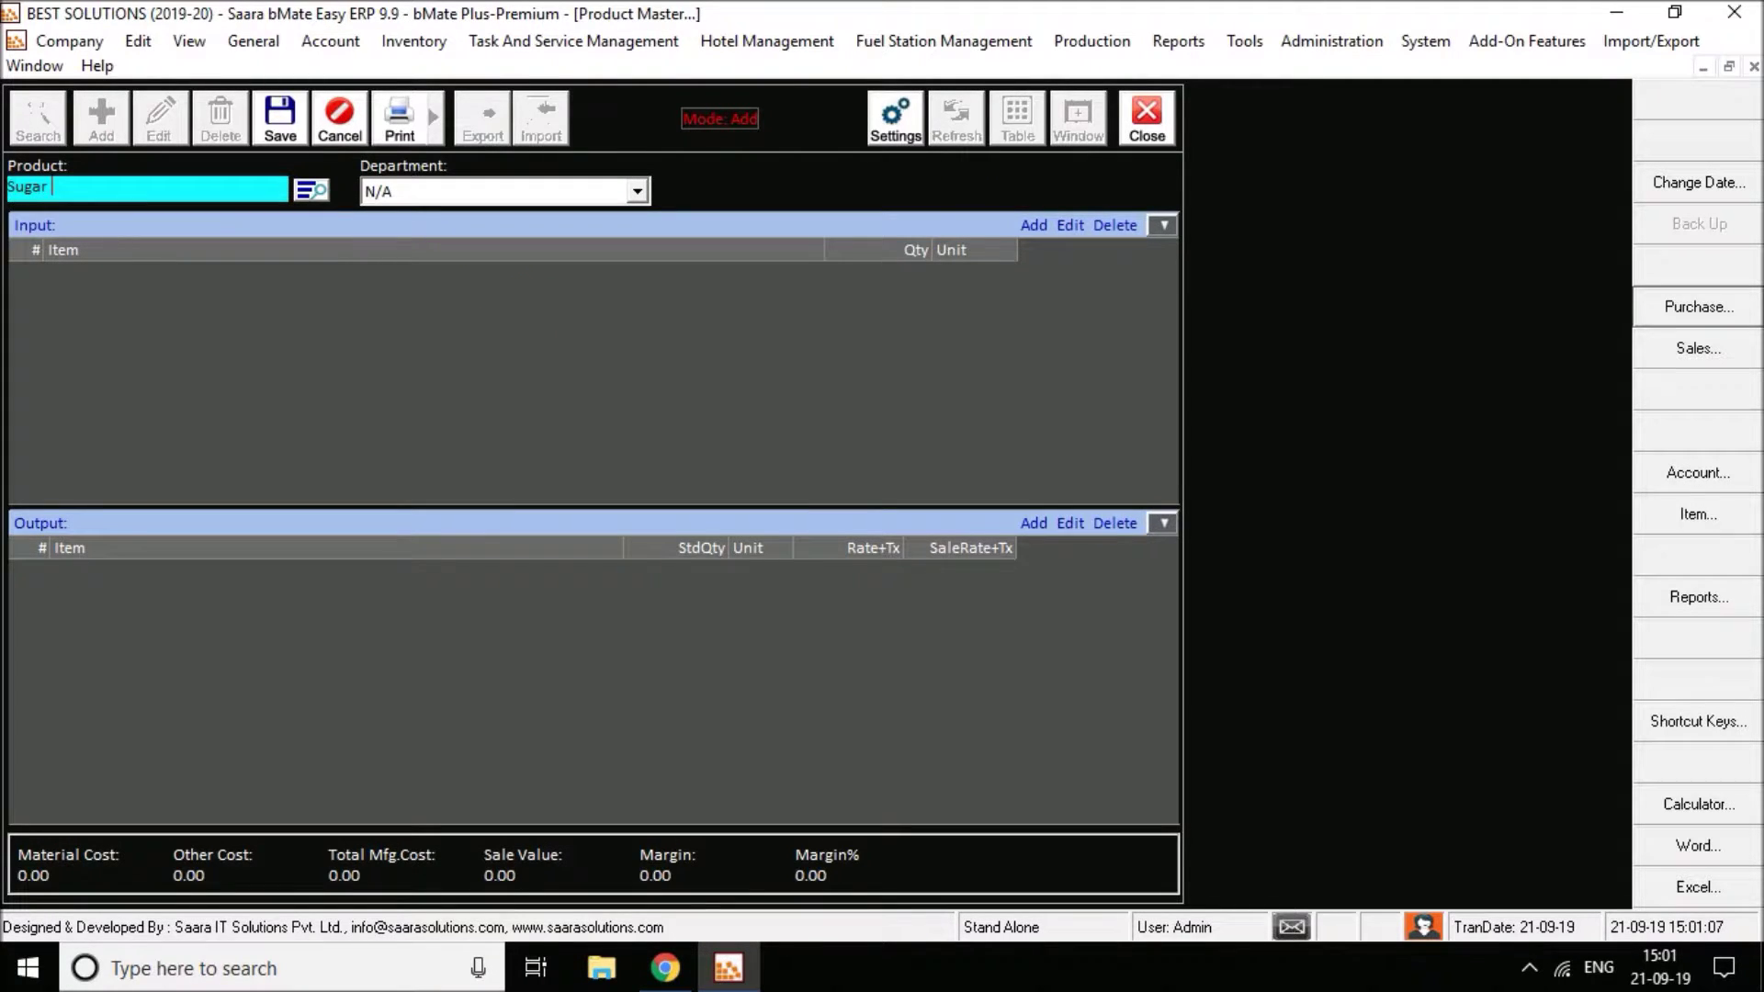
type(" 5 KG")
key("Return")
key("Return")
key("Return")
key("Escape")
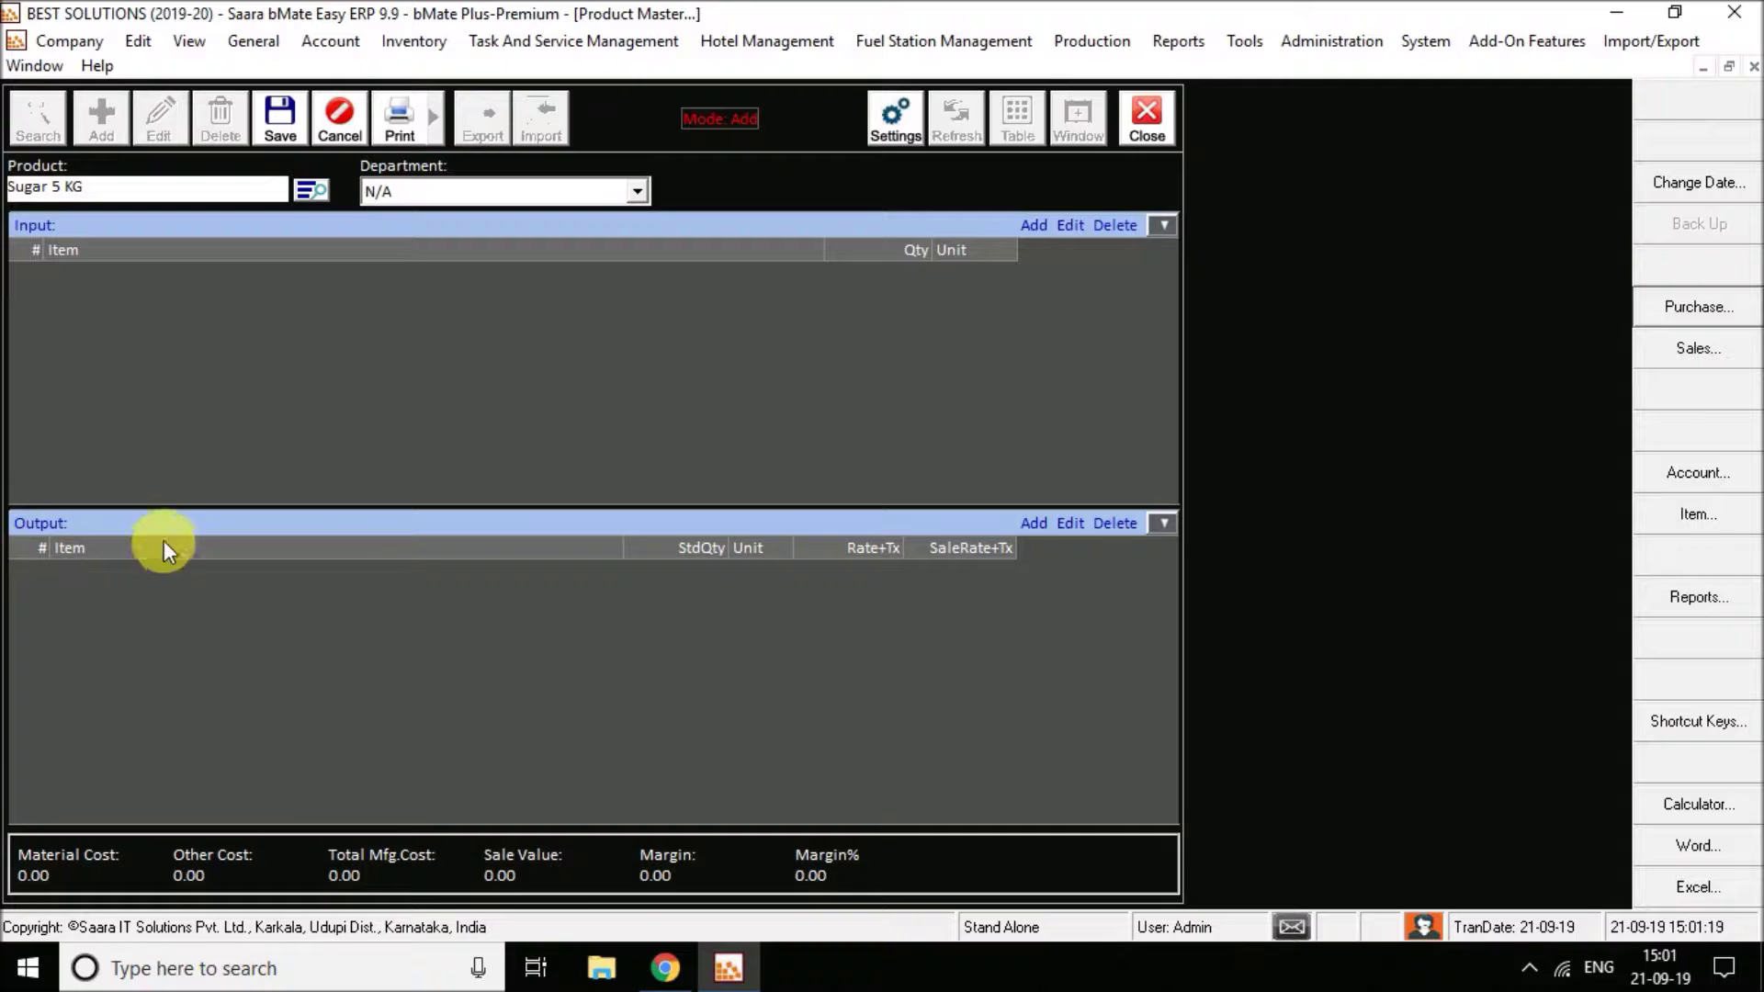
Add Sugar 50 KG as the only input item with a quantity of 5 KG.
left_click(136, 362)
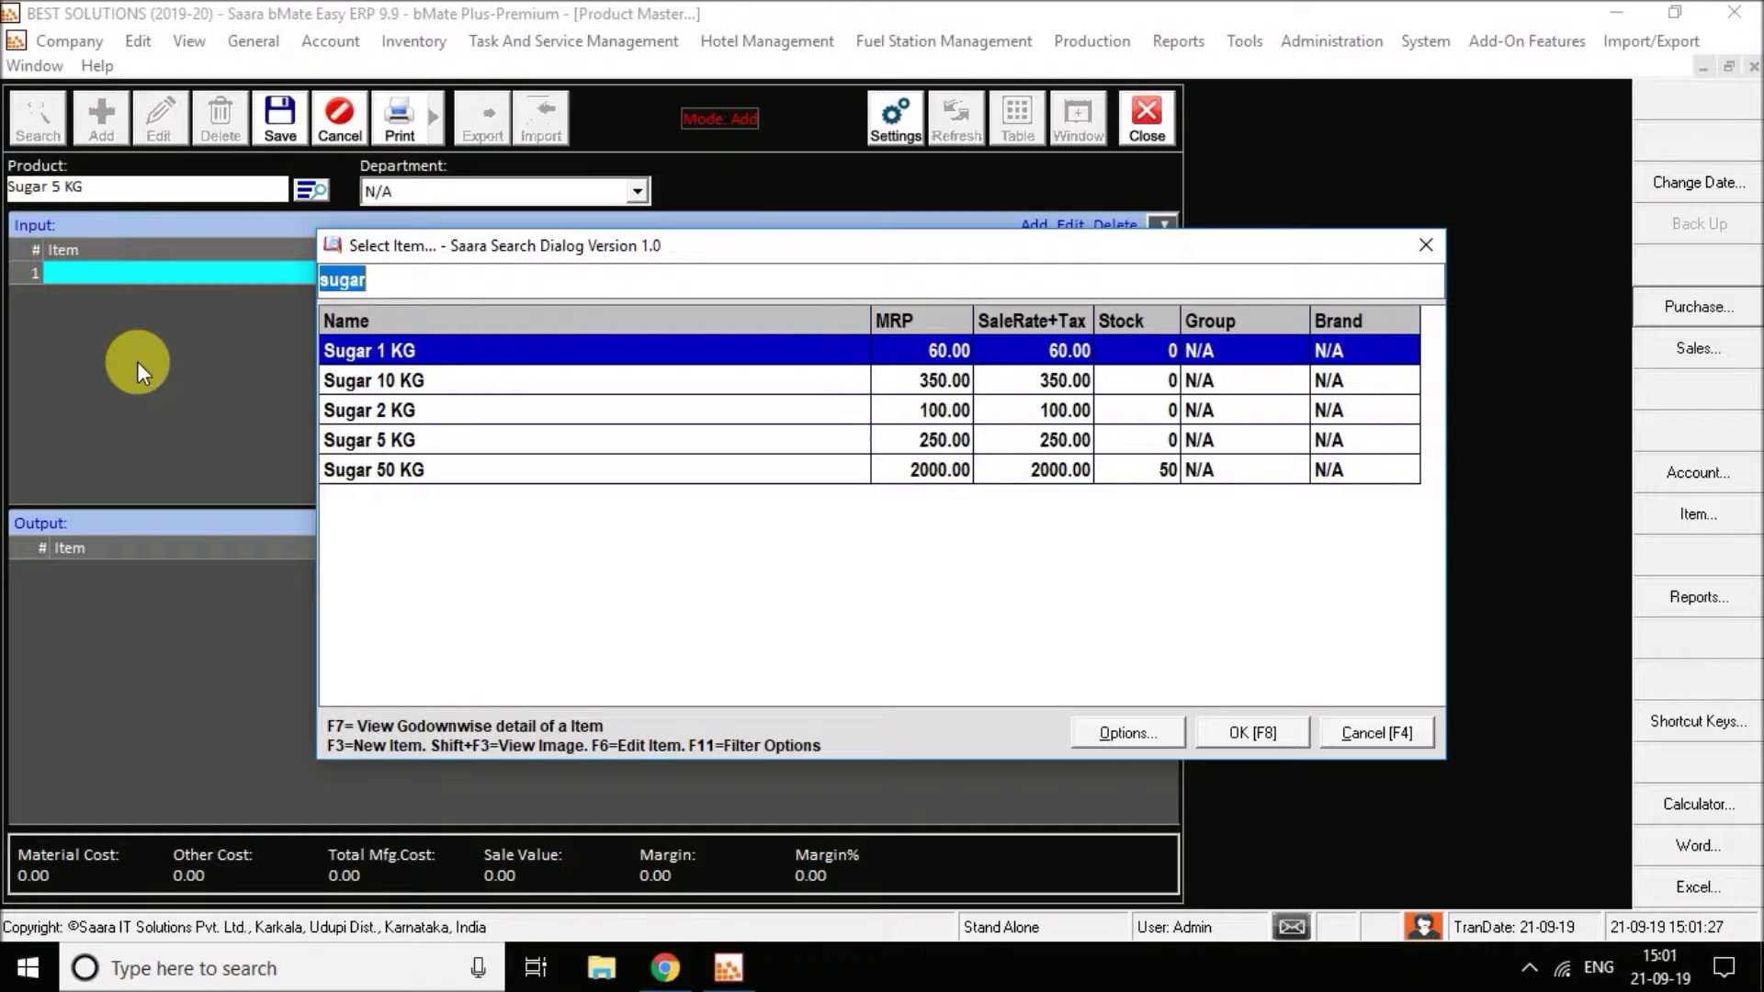
key("End")
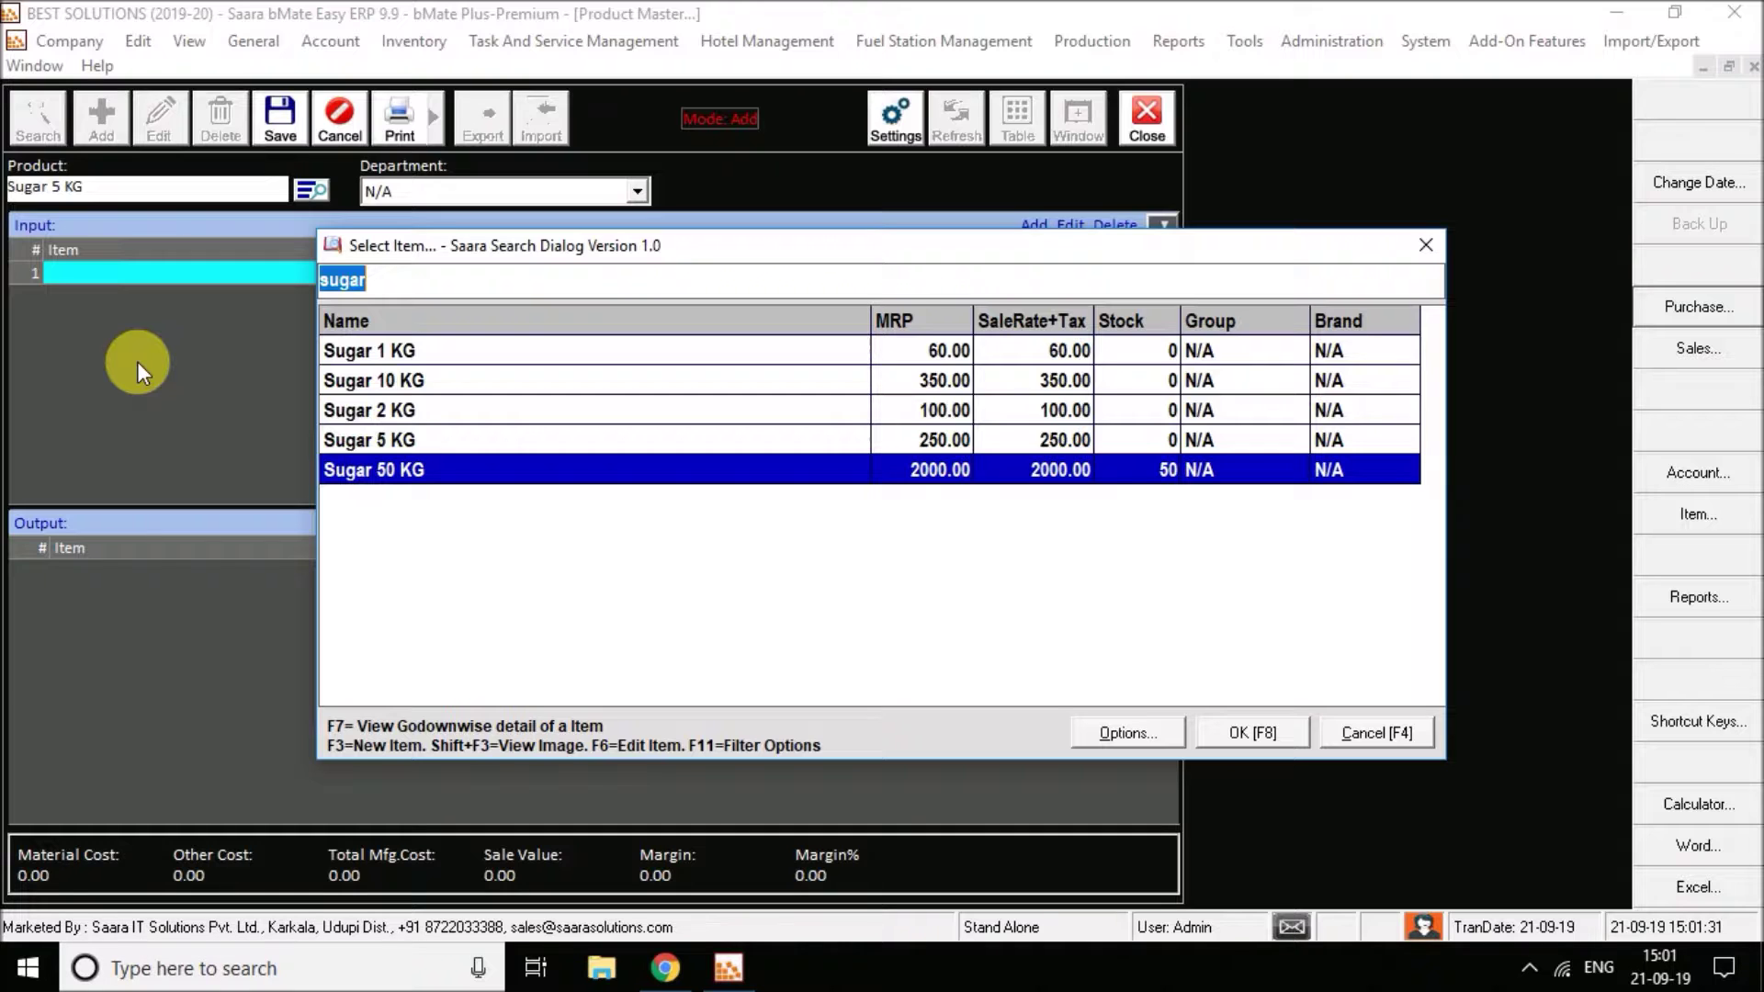
key("Return")
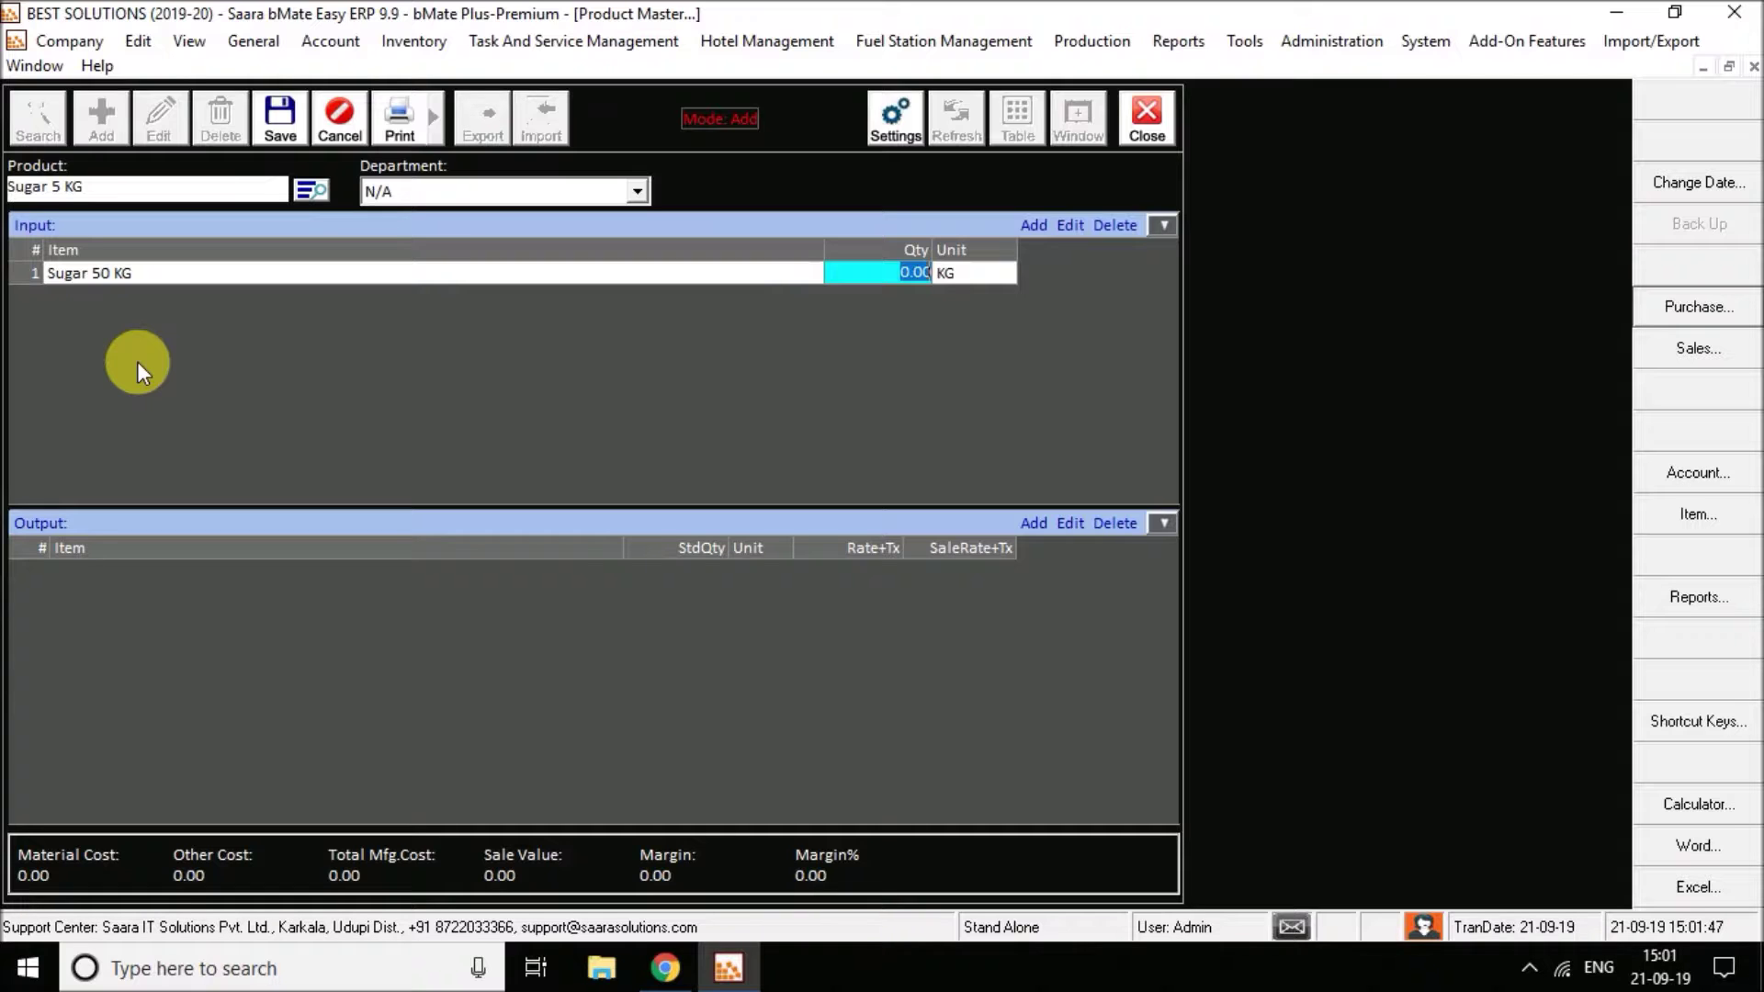
type("5")
key("Return")
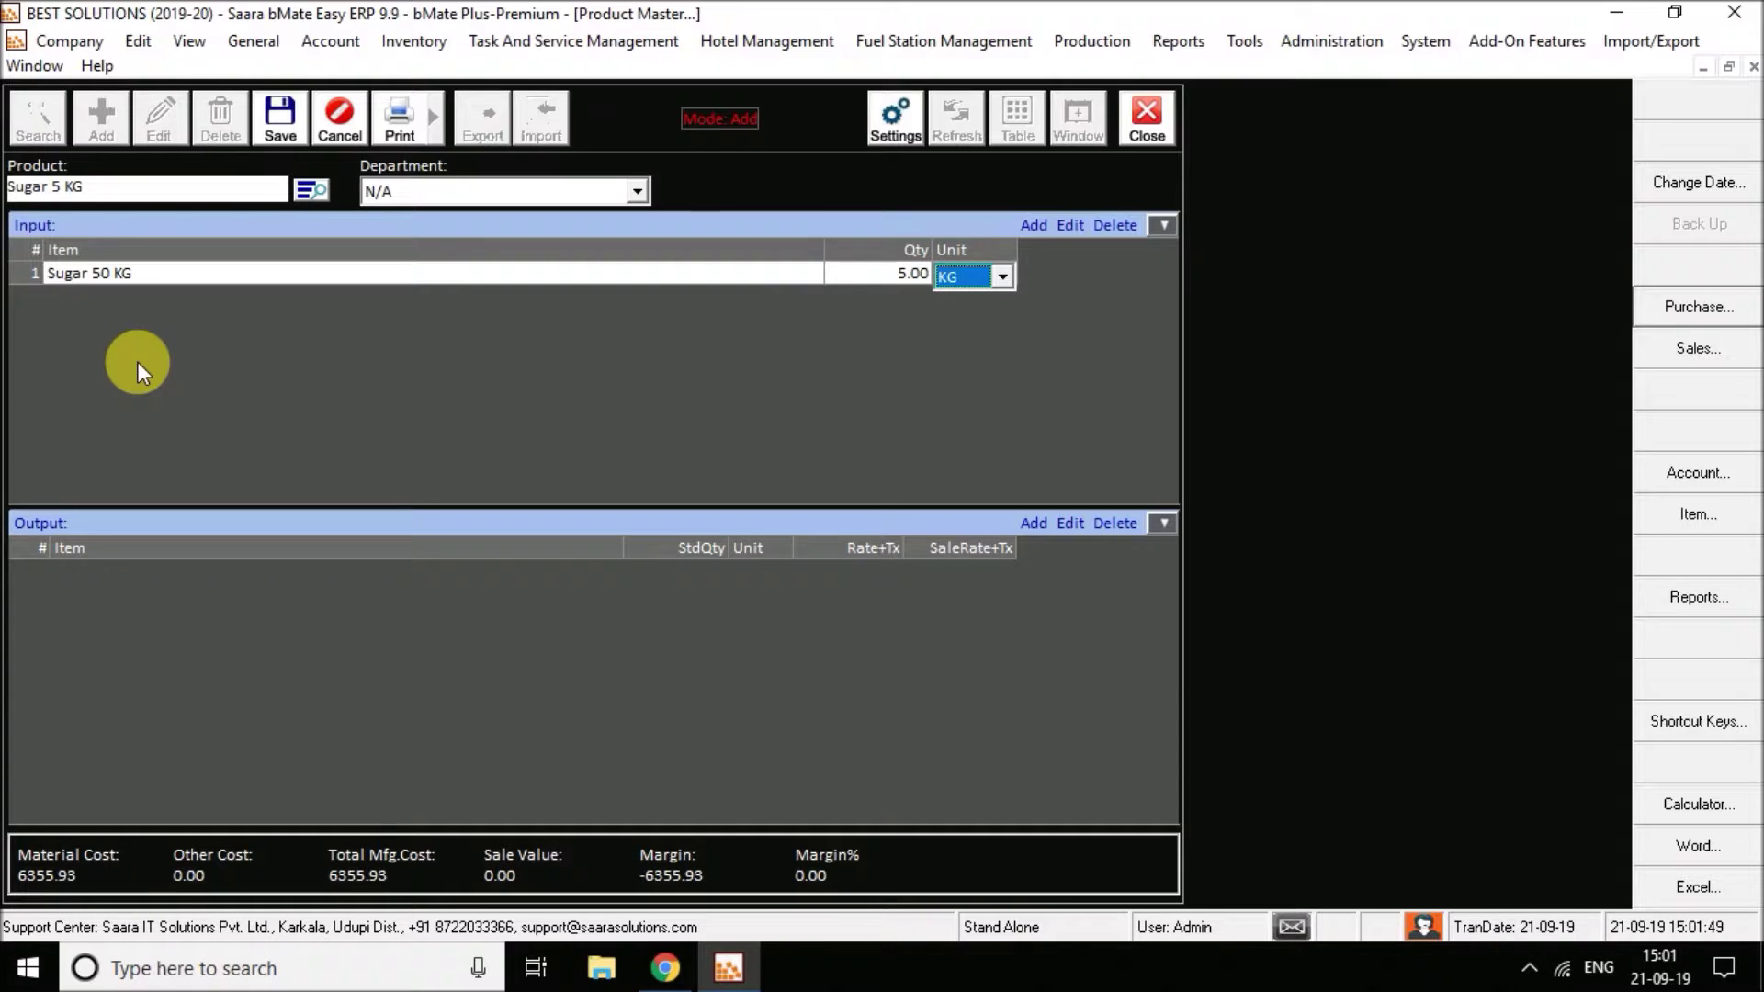
key("Return")
key("Escape")
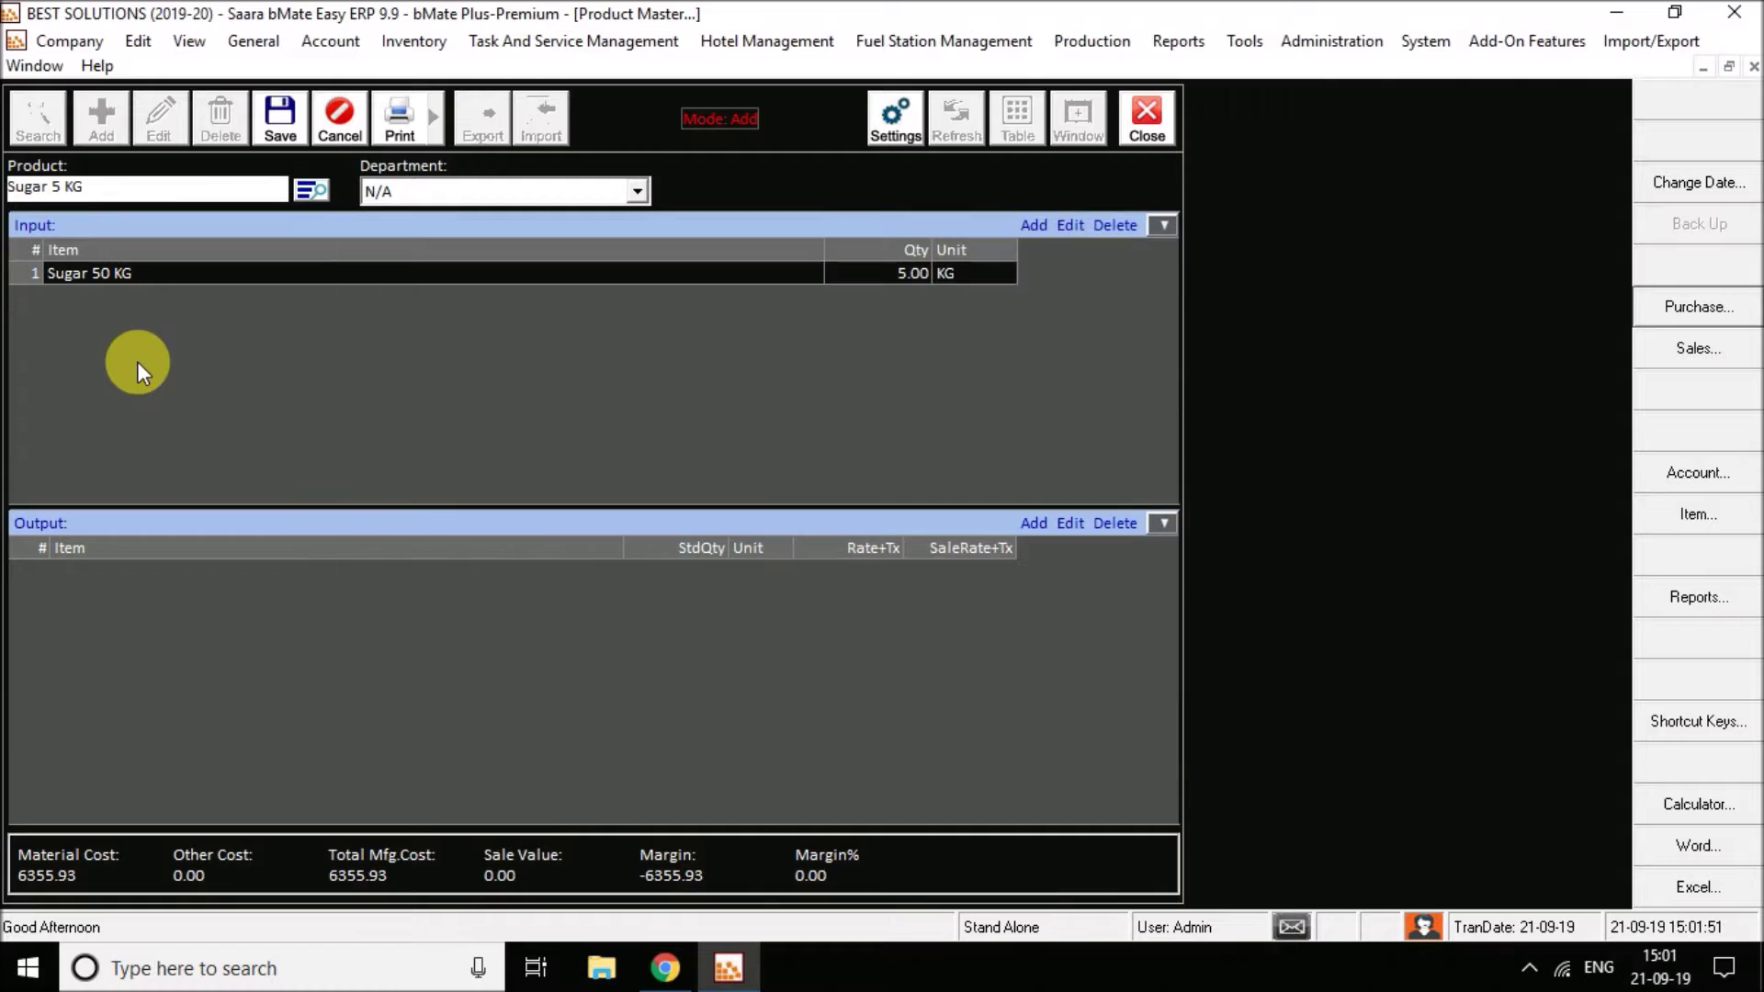
Add Sugar 5 KG as the output item with a standard quantity of 1 PKT, keep its default rates, and save the product.
left_click(200, 615)
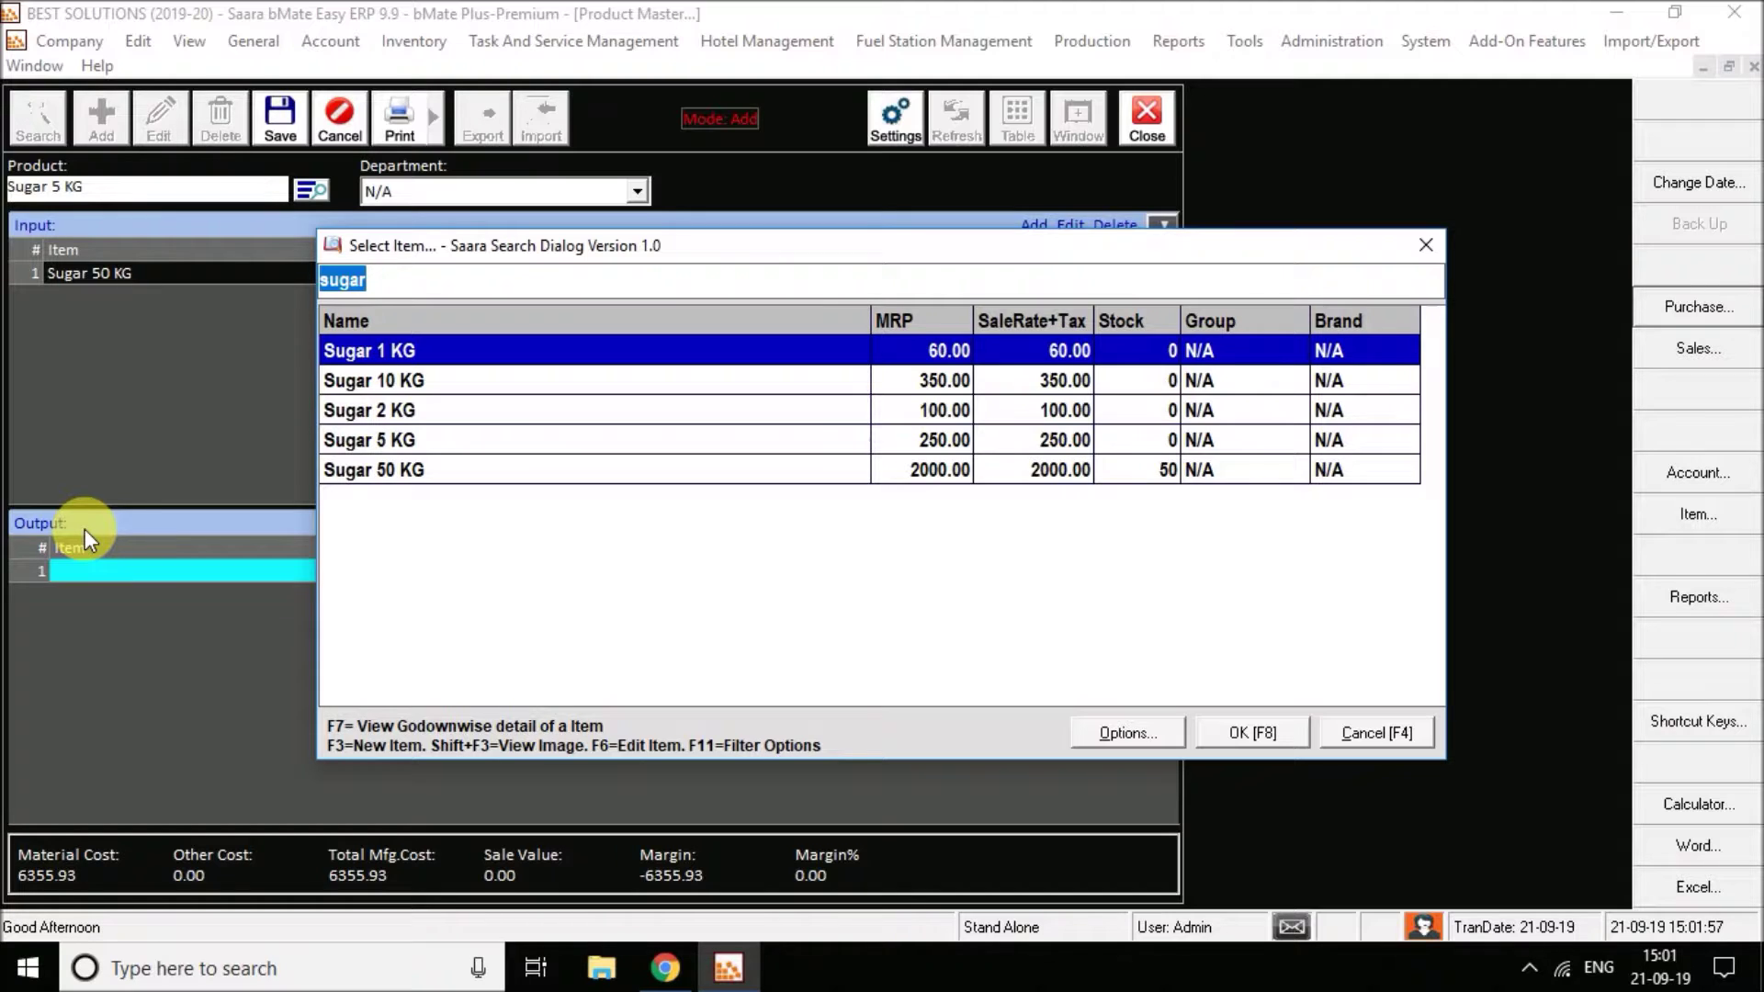
key("End")
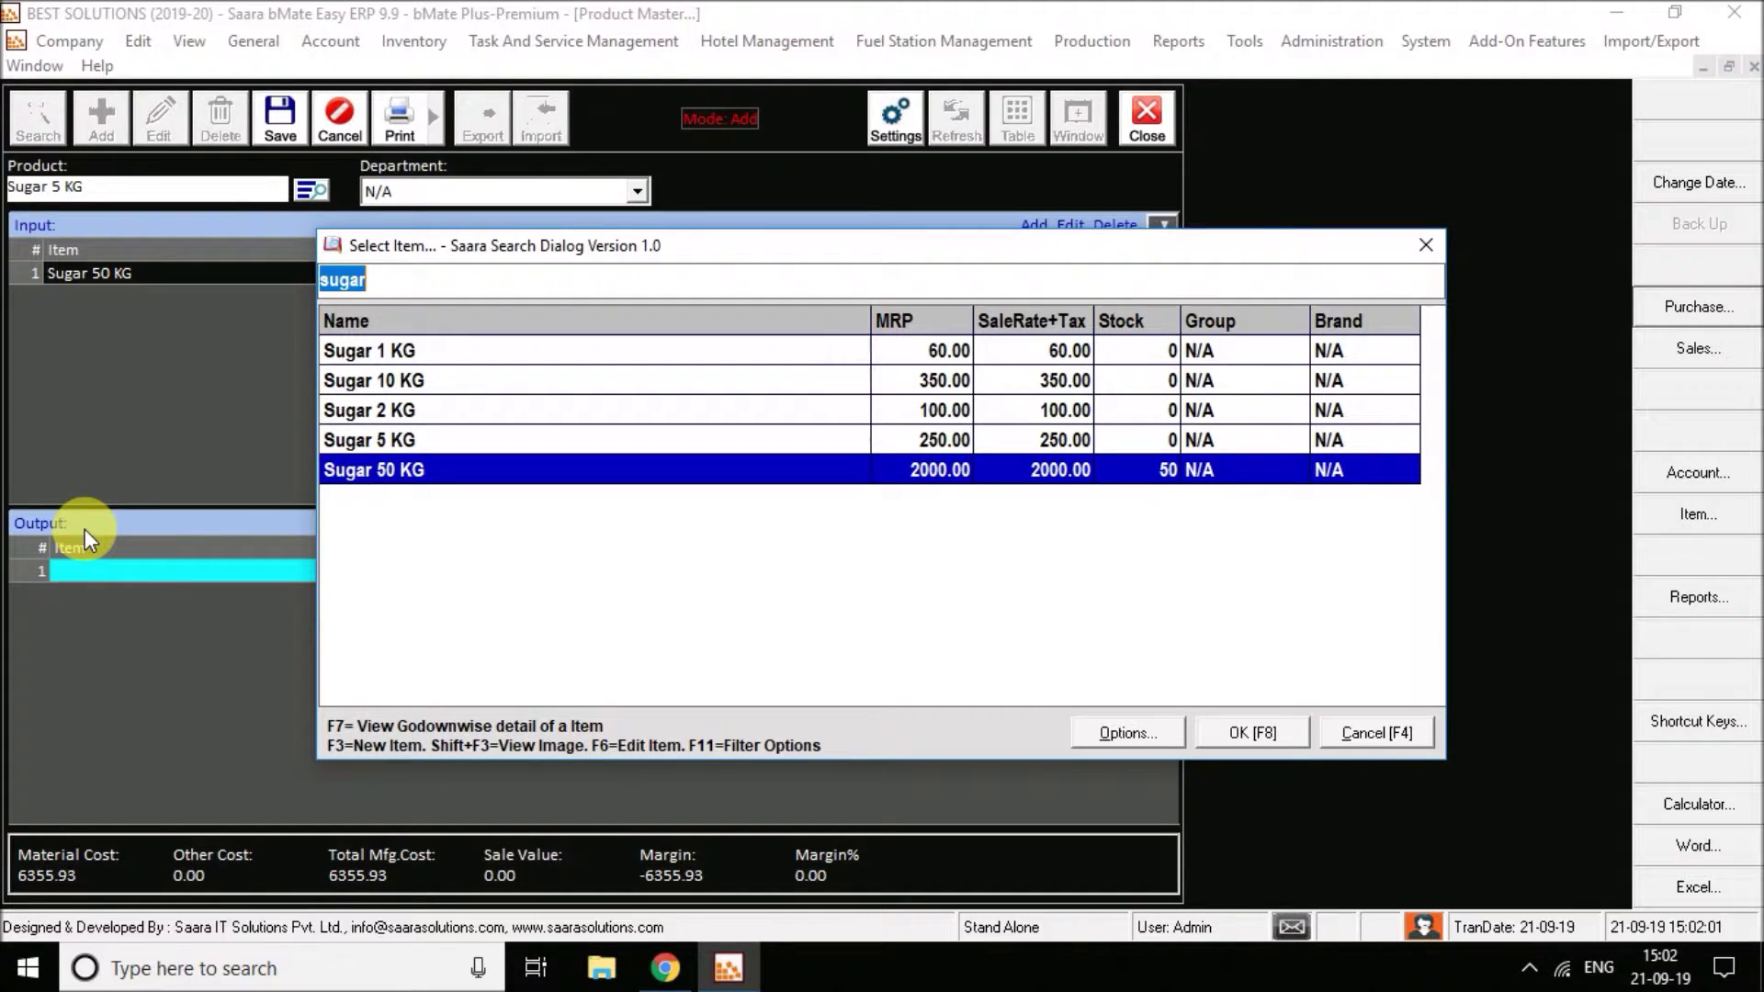
key("Up")
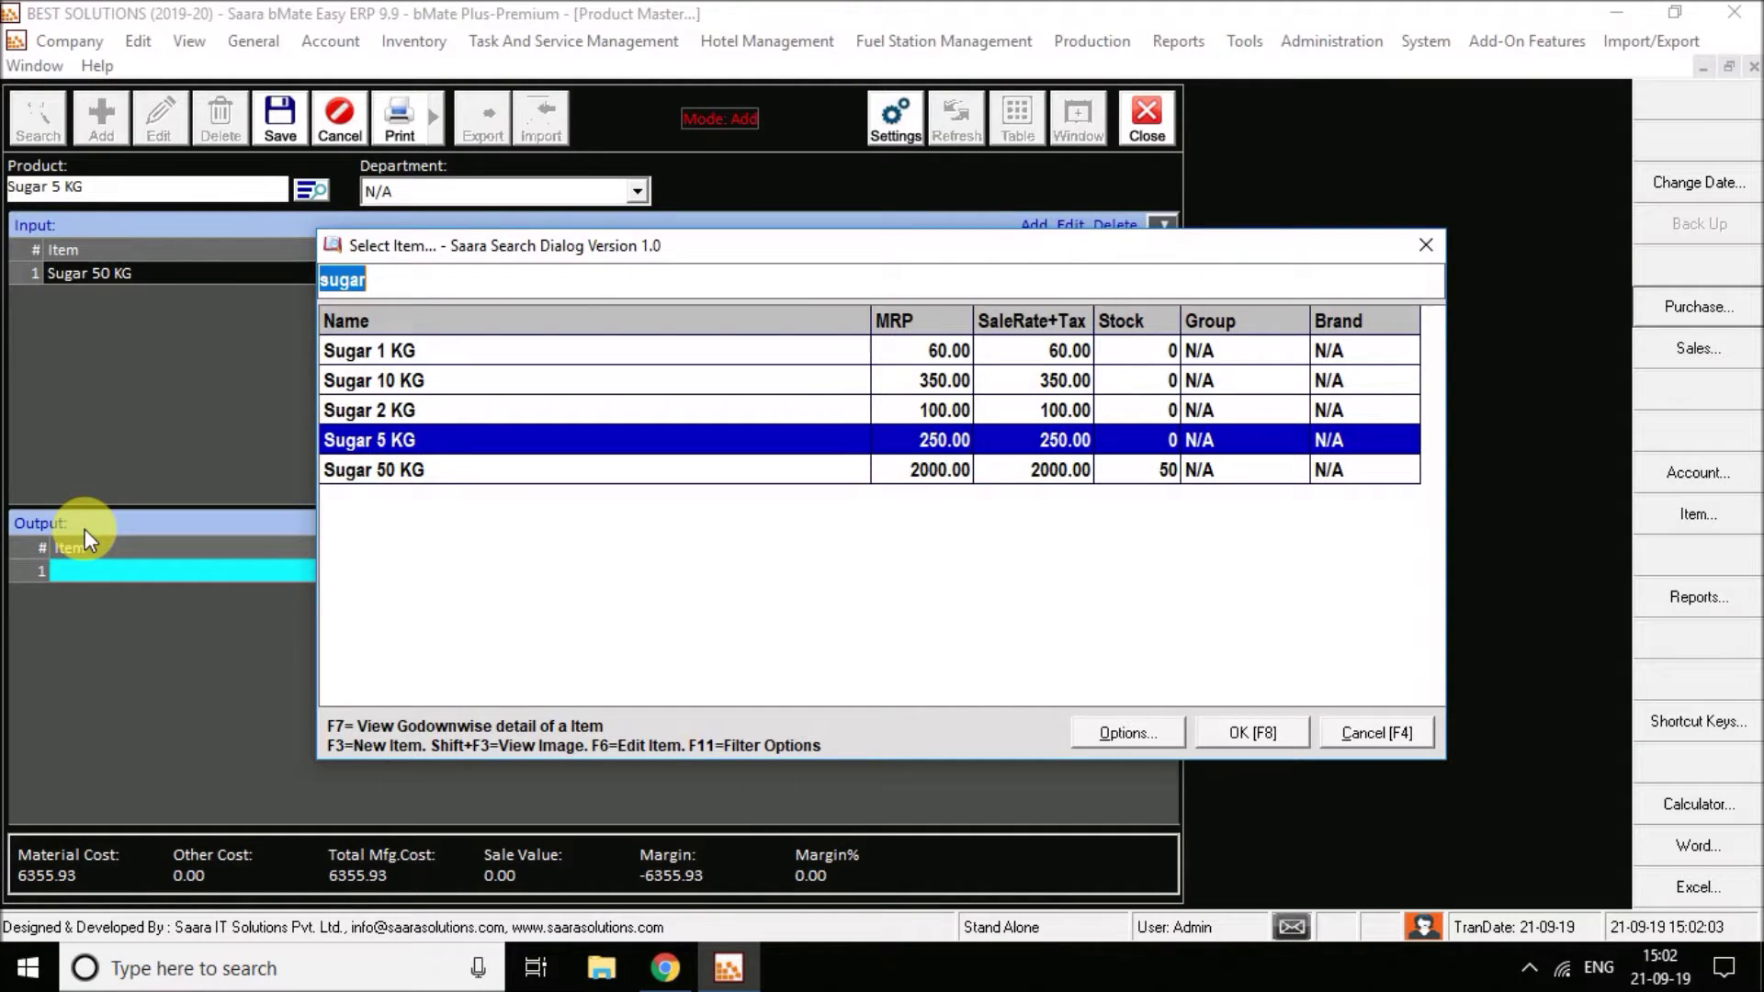
key("Return")
type("1")
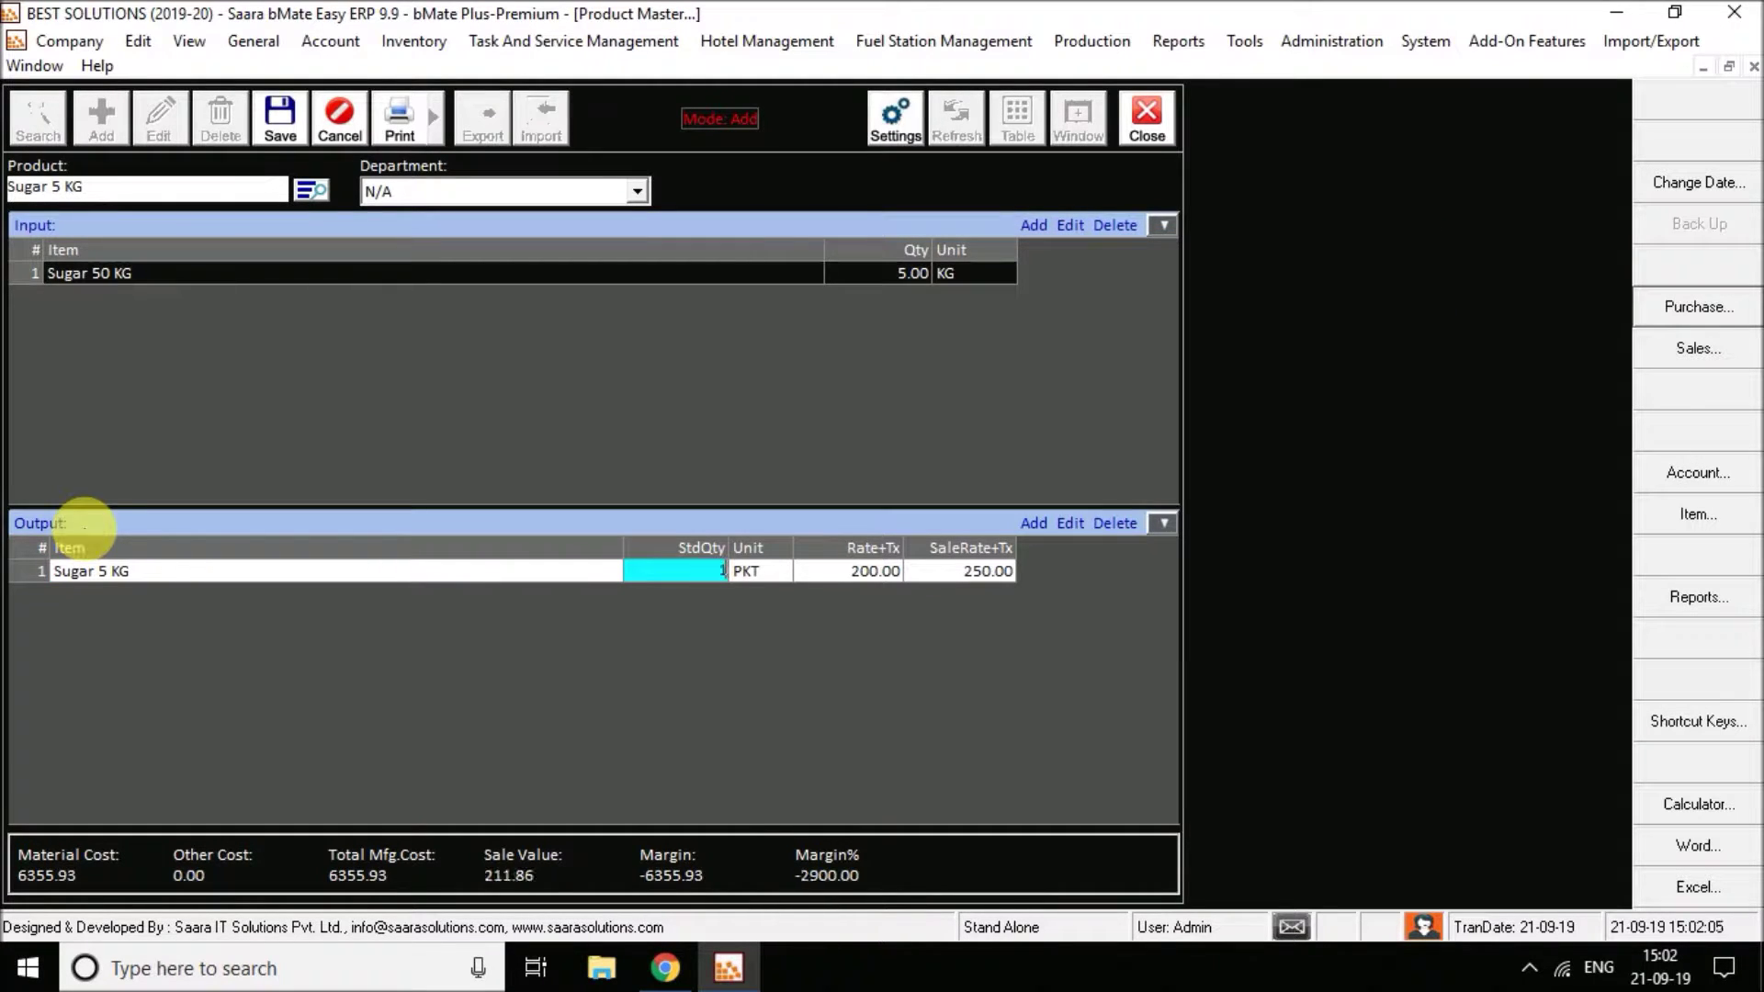
key("Return")
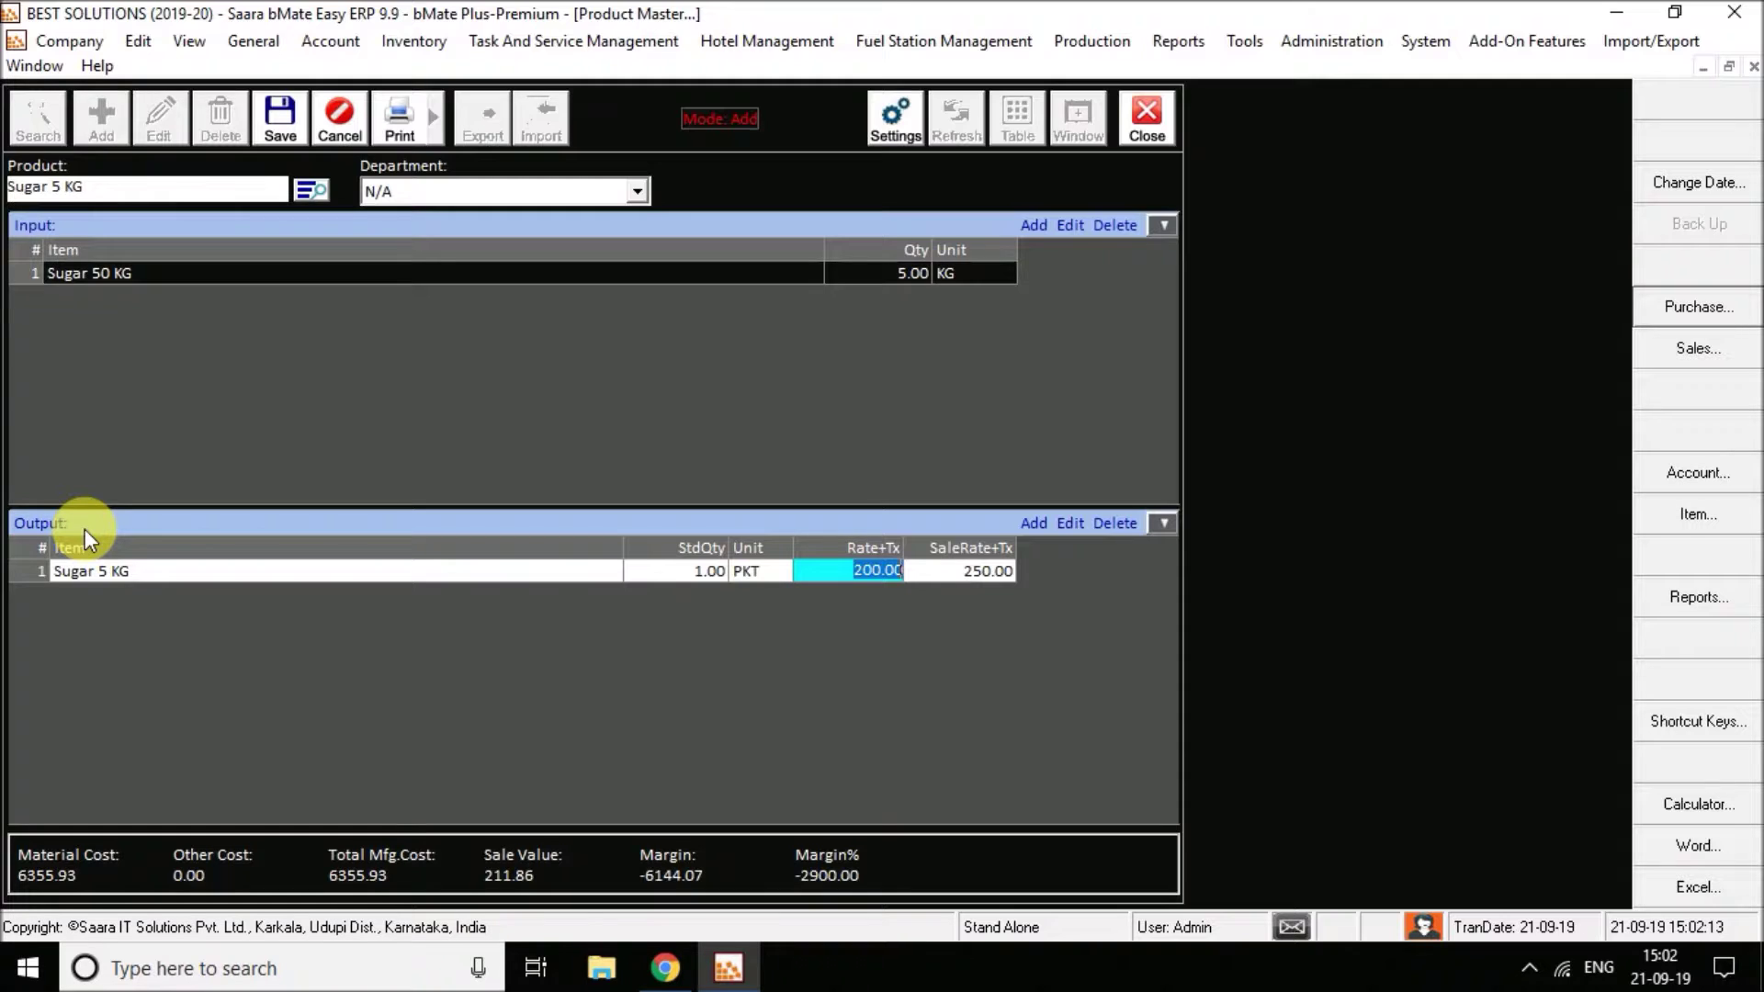
key("Return")
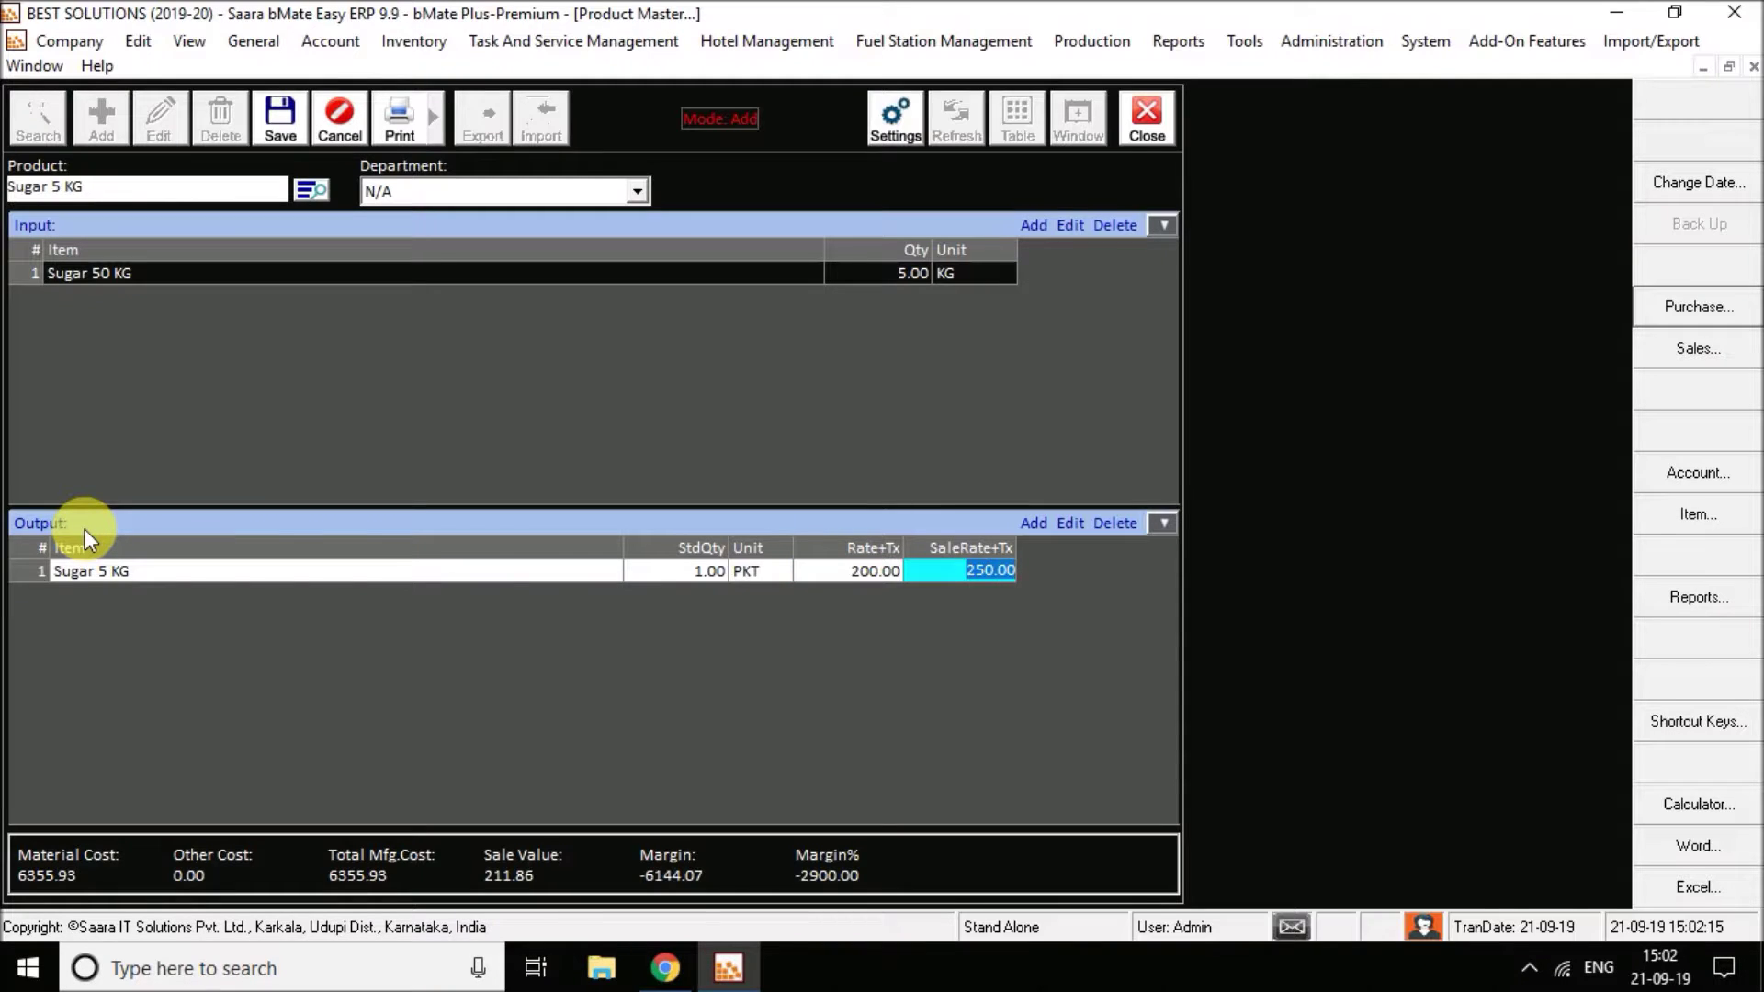
key("Return")
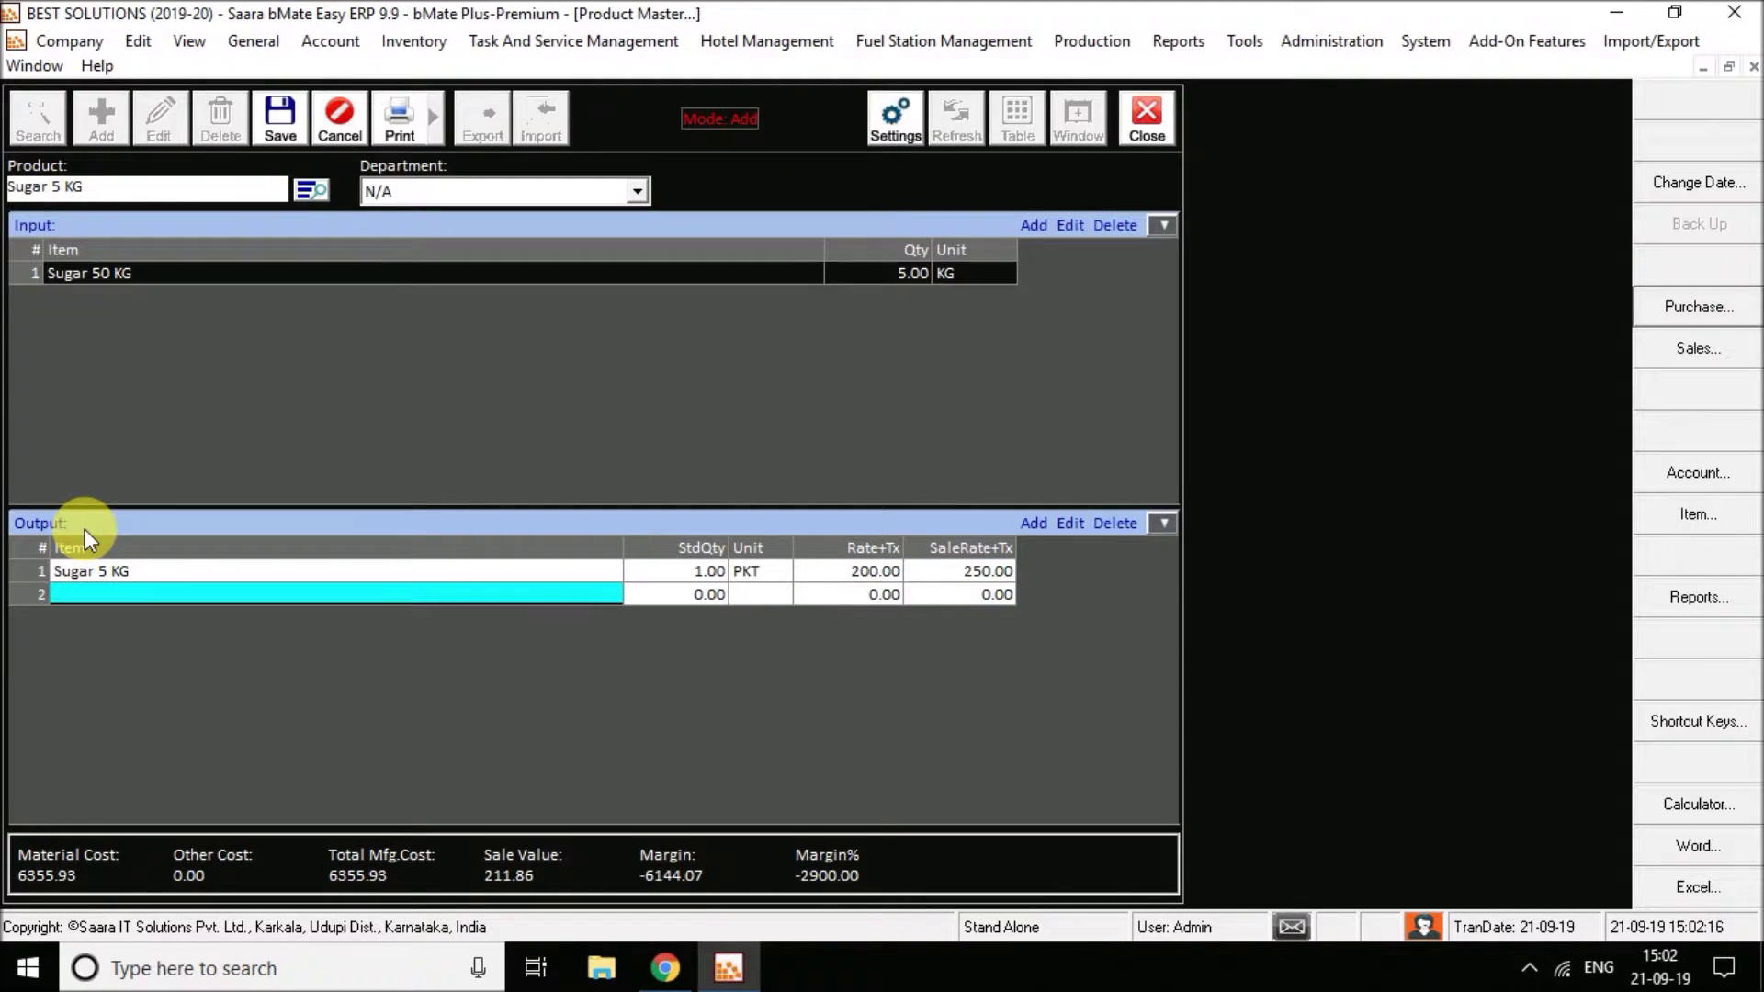
key("Escape")
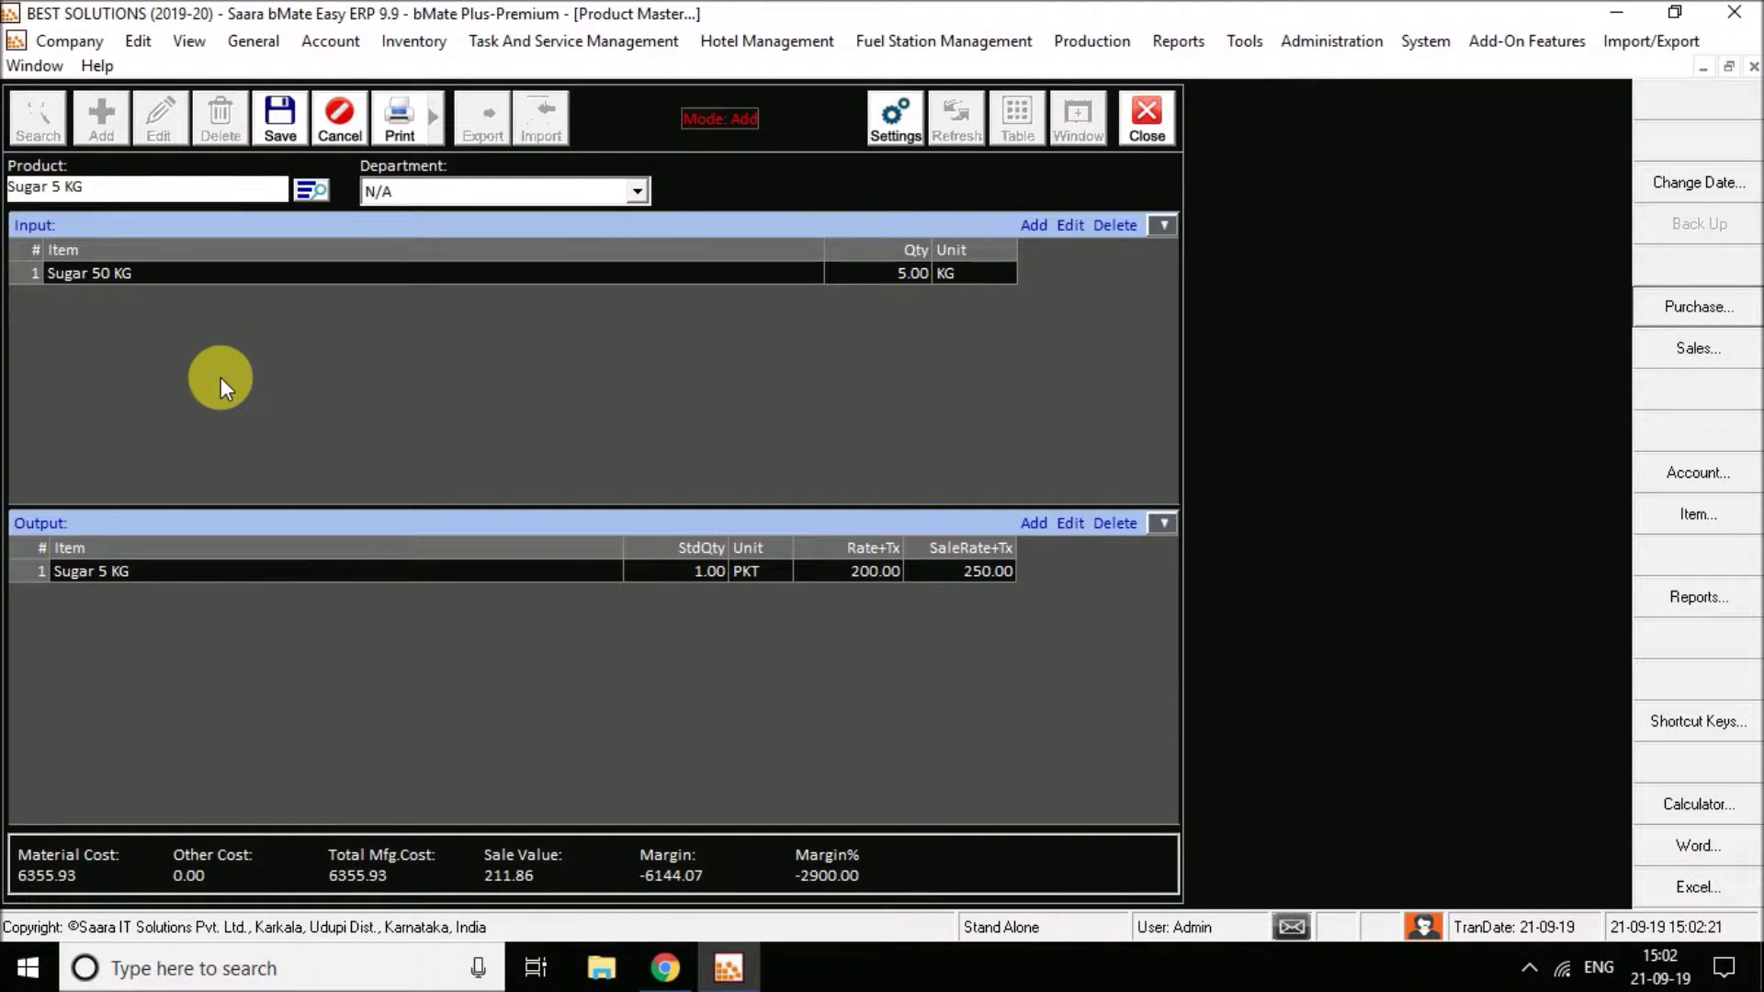
left_click(266, 127)
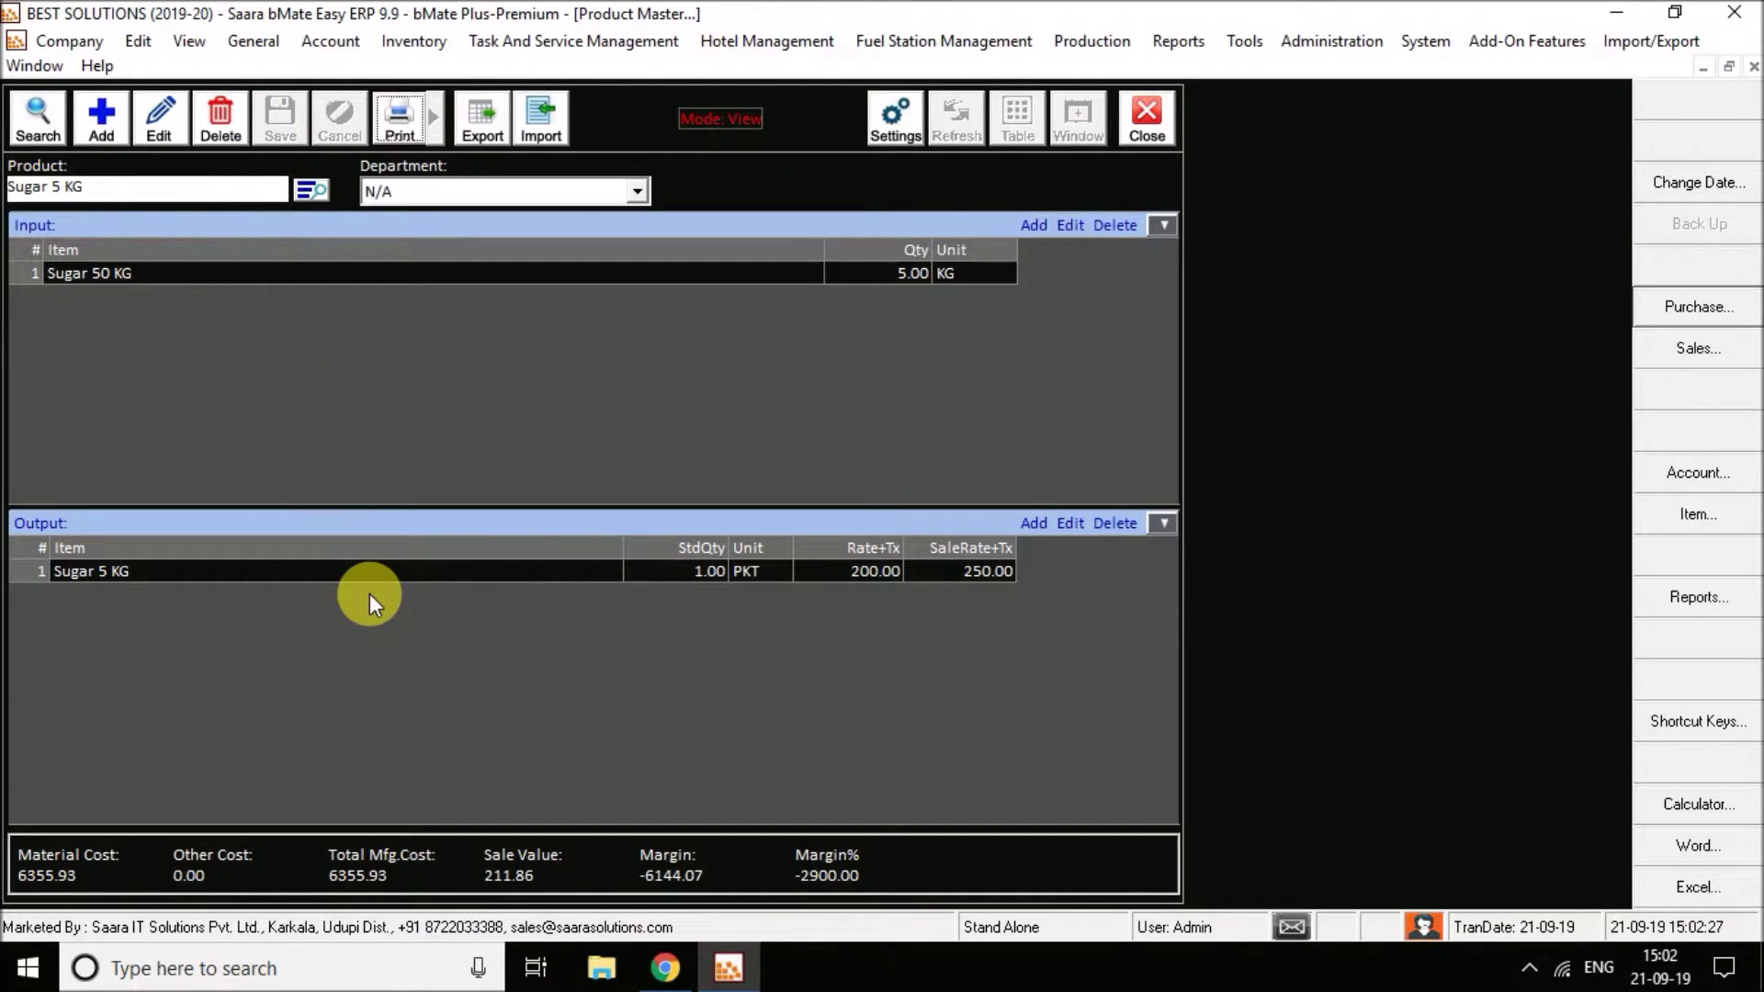
Review the full product list, including the Sugar products, and leave it without choosing another product.
left_click(313, 189)
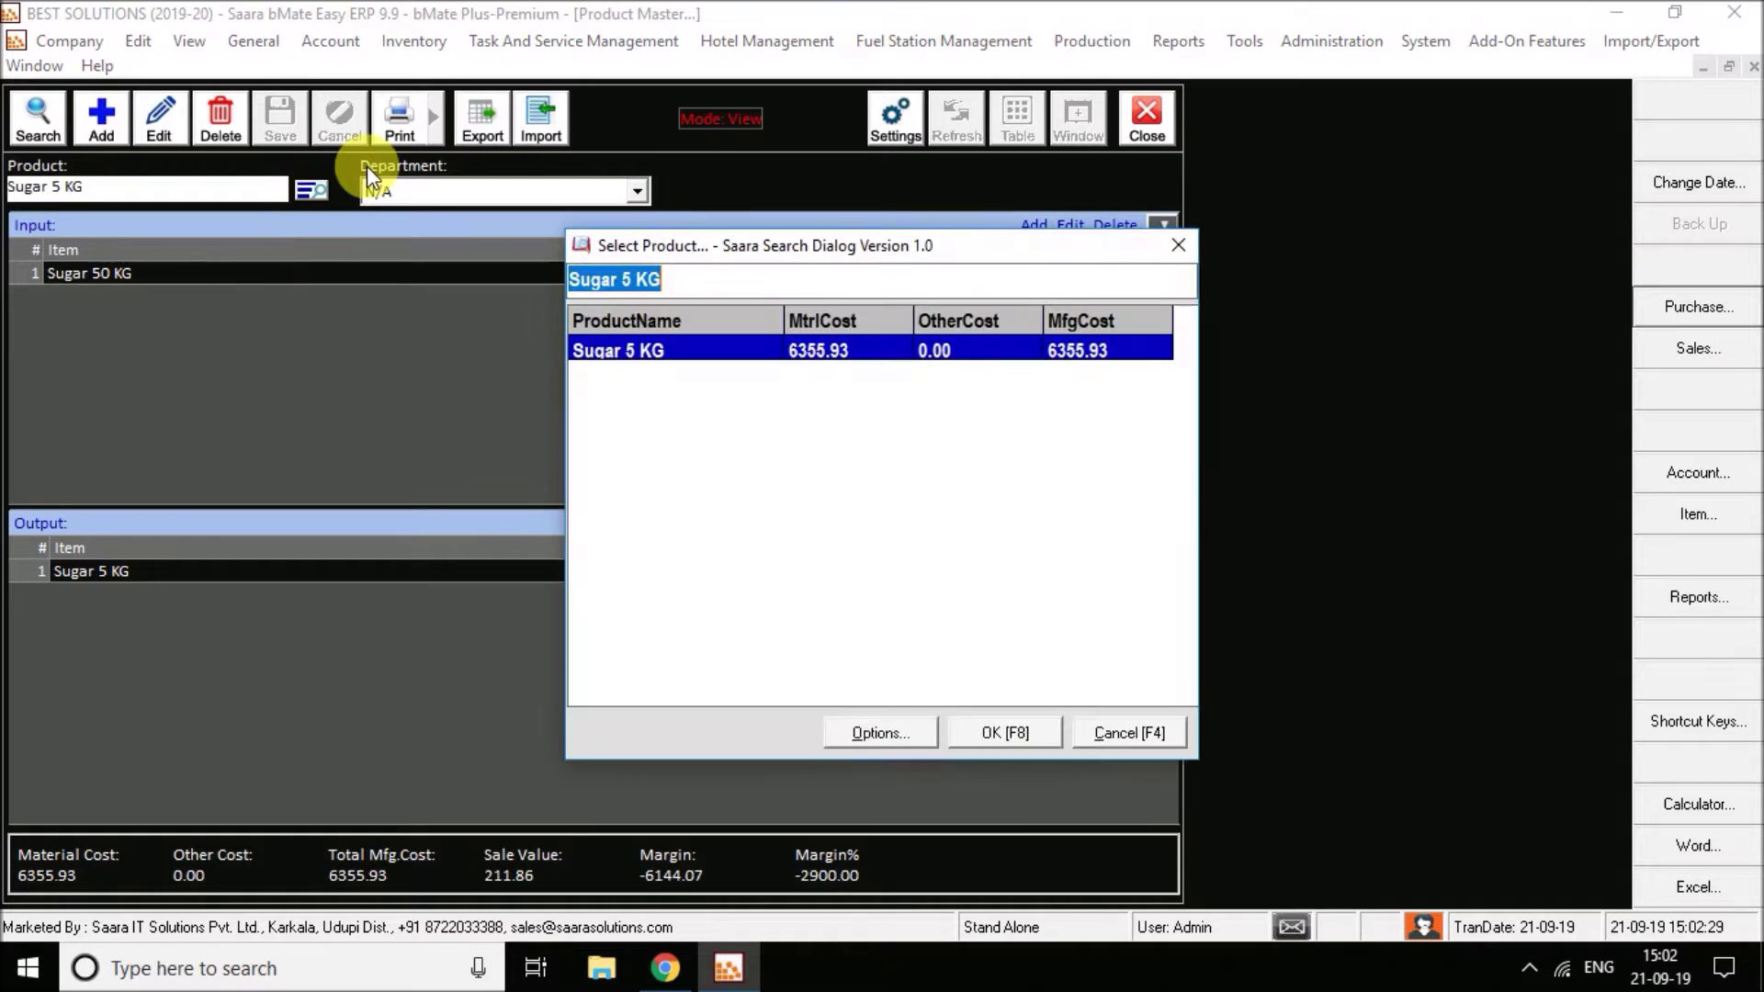
key("BackSpace")
key("End")
key("Up")
key("Up")
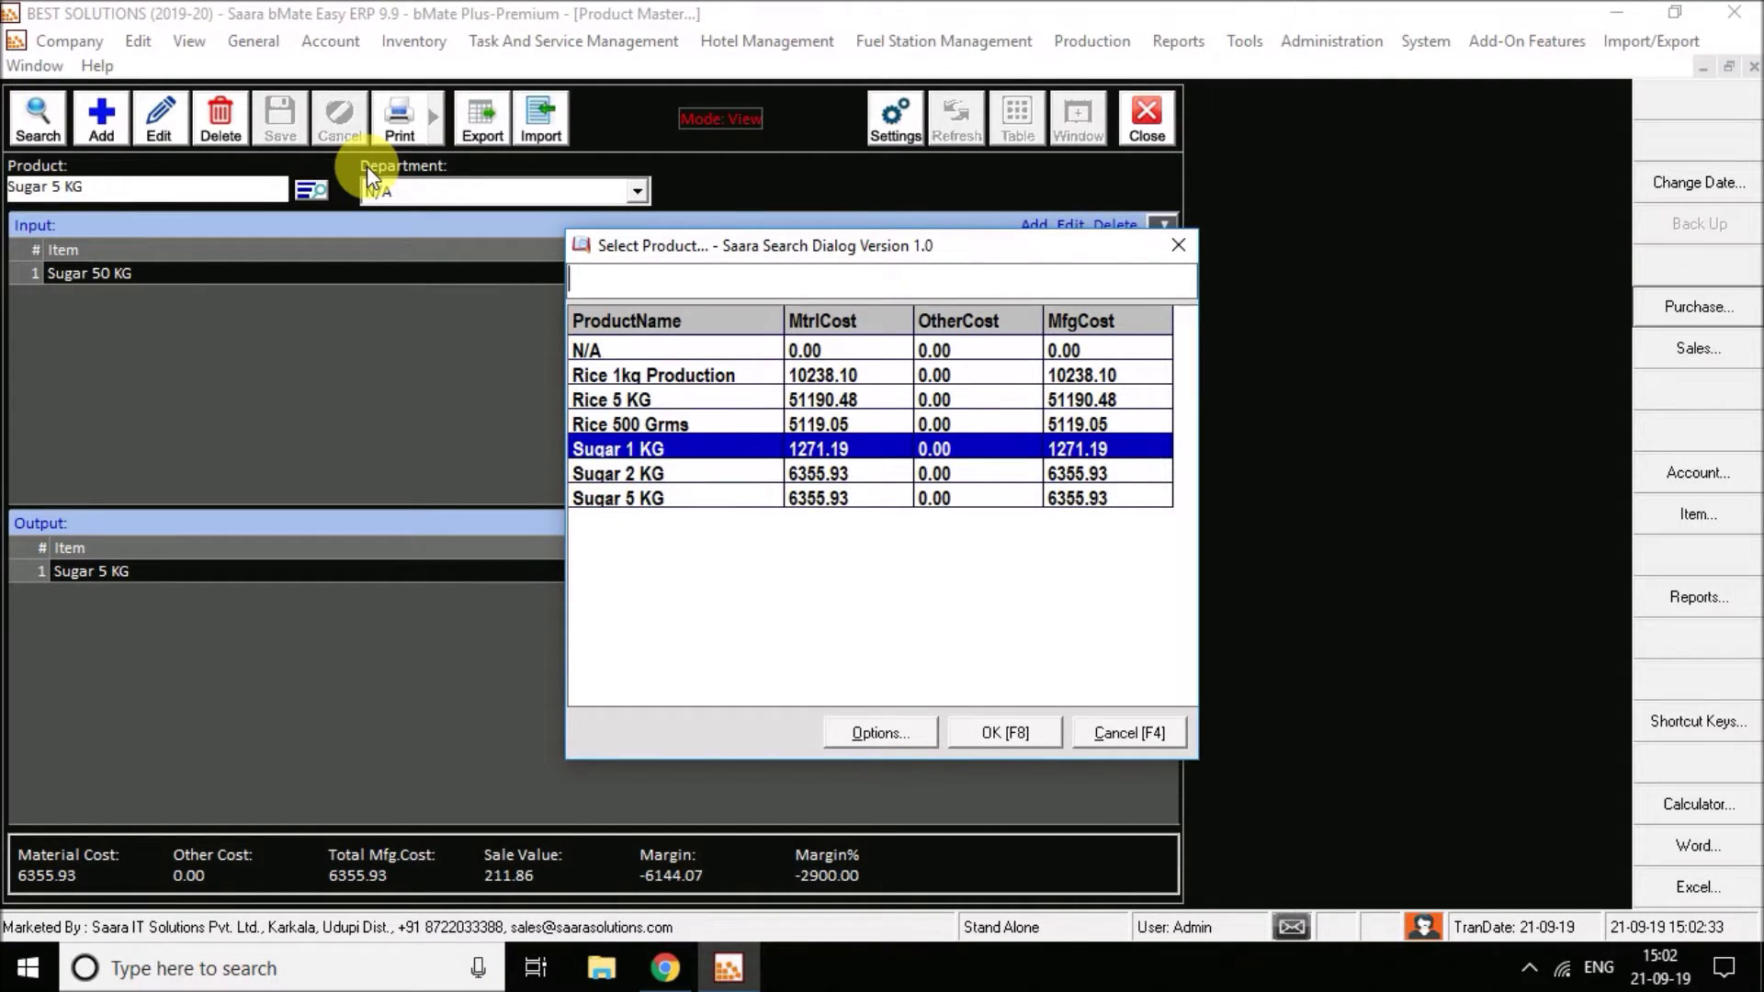
key("Escape")
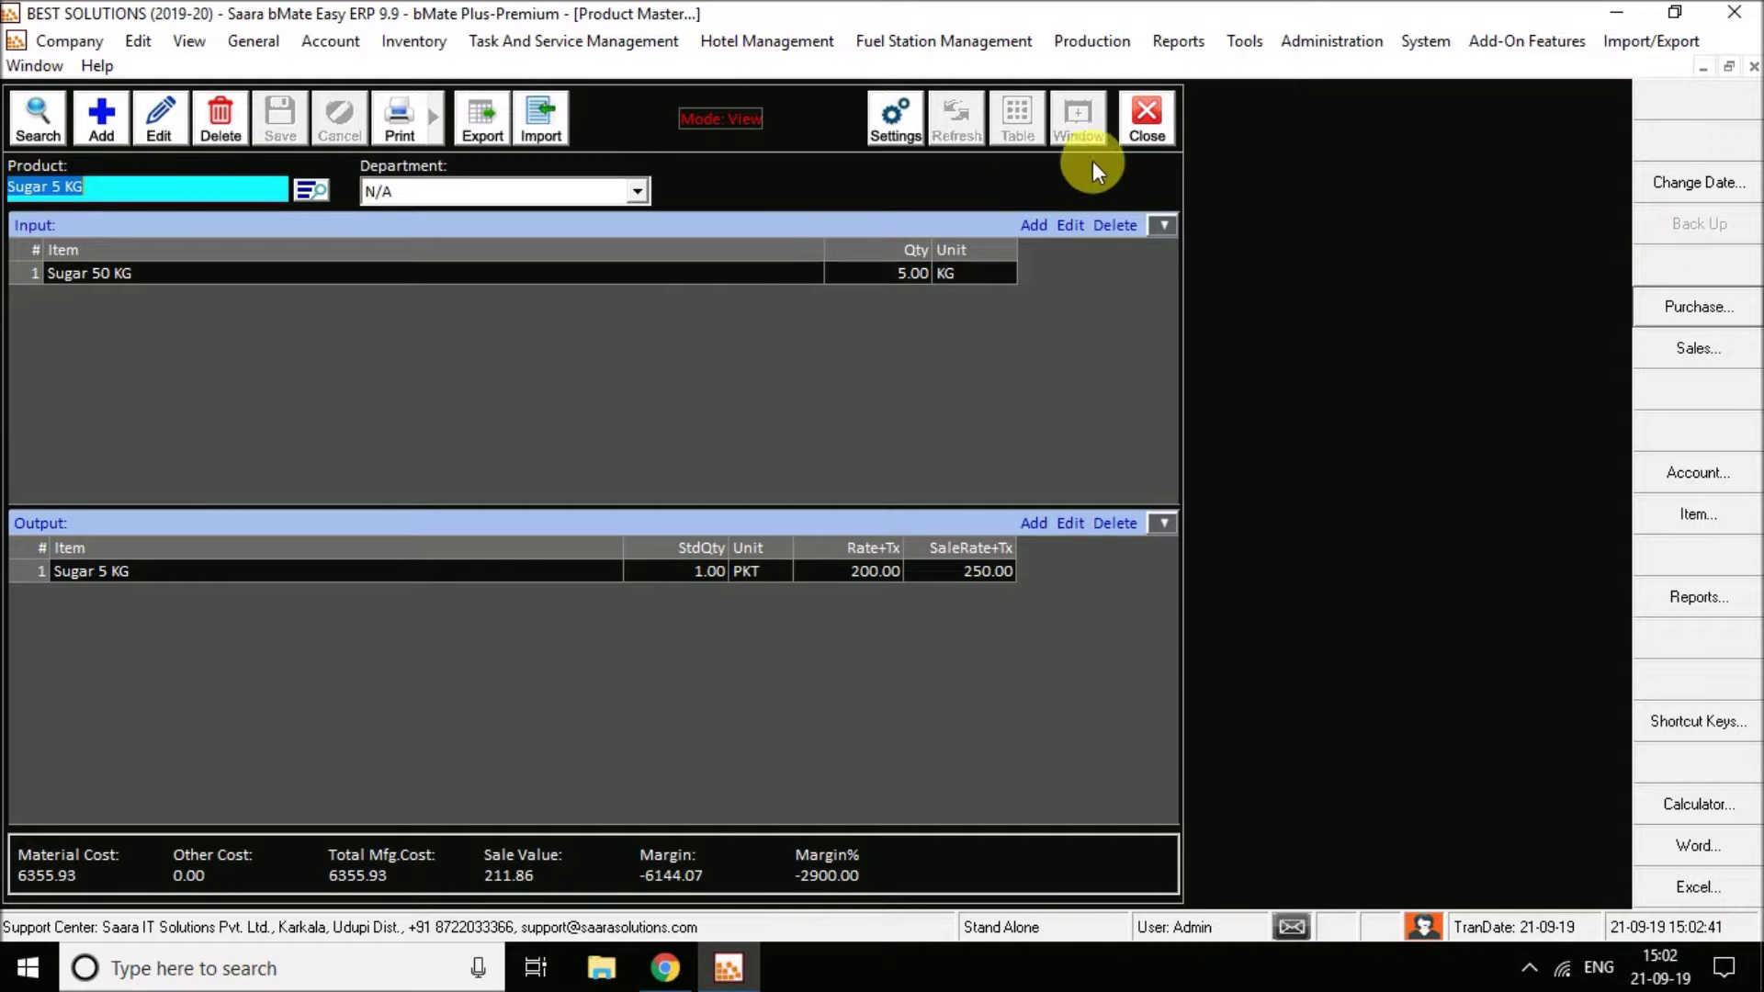
Close the Product Master and start a new Production Manager entry for the product Sugar 5 KG.
left_click(1140, 136)
left_click(1094, 44)
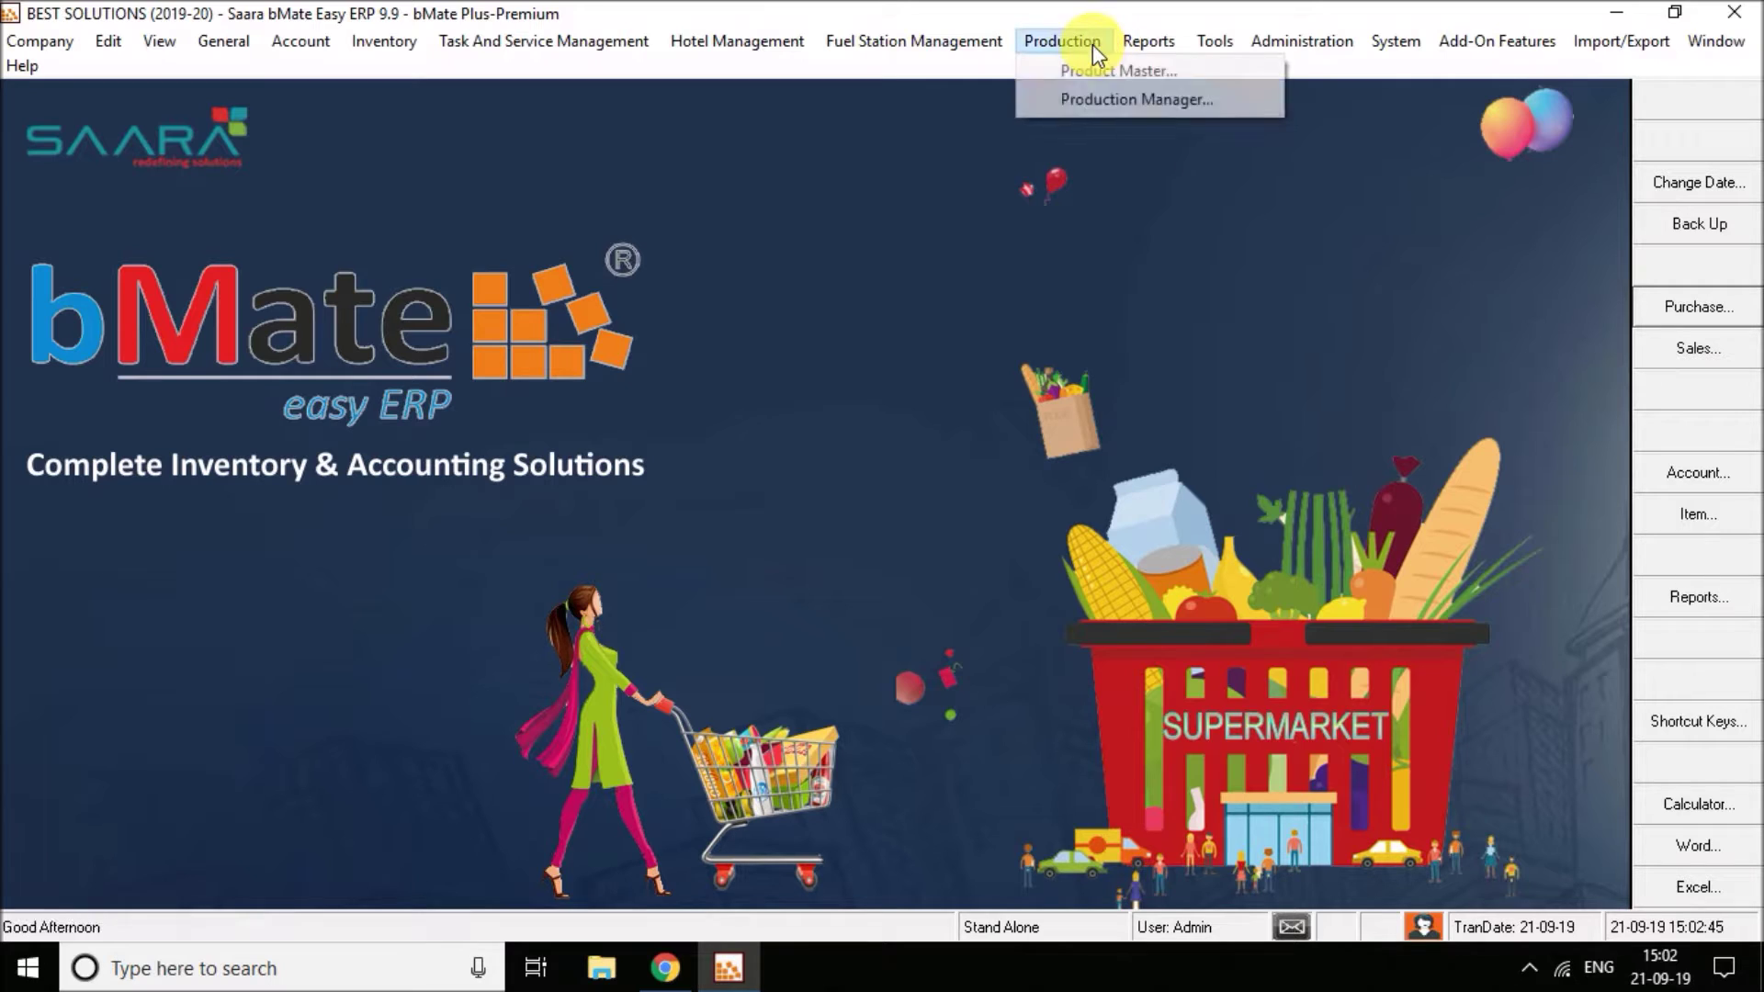
left_click(1090, 102)
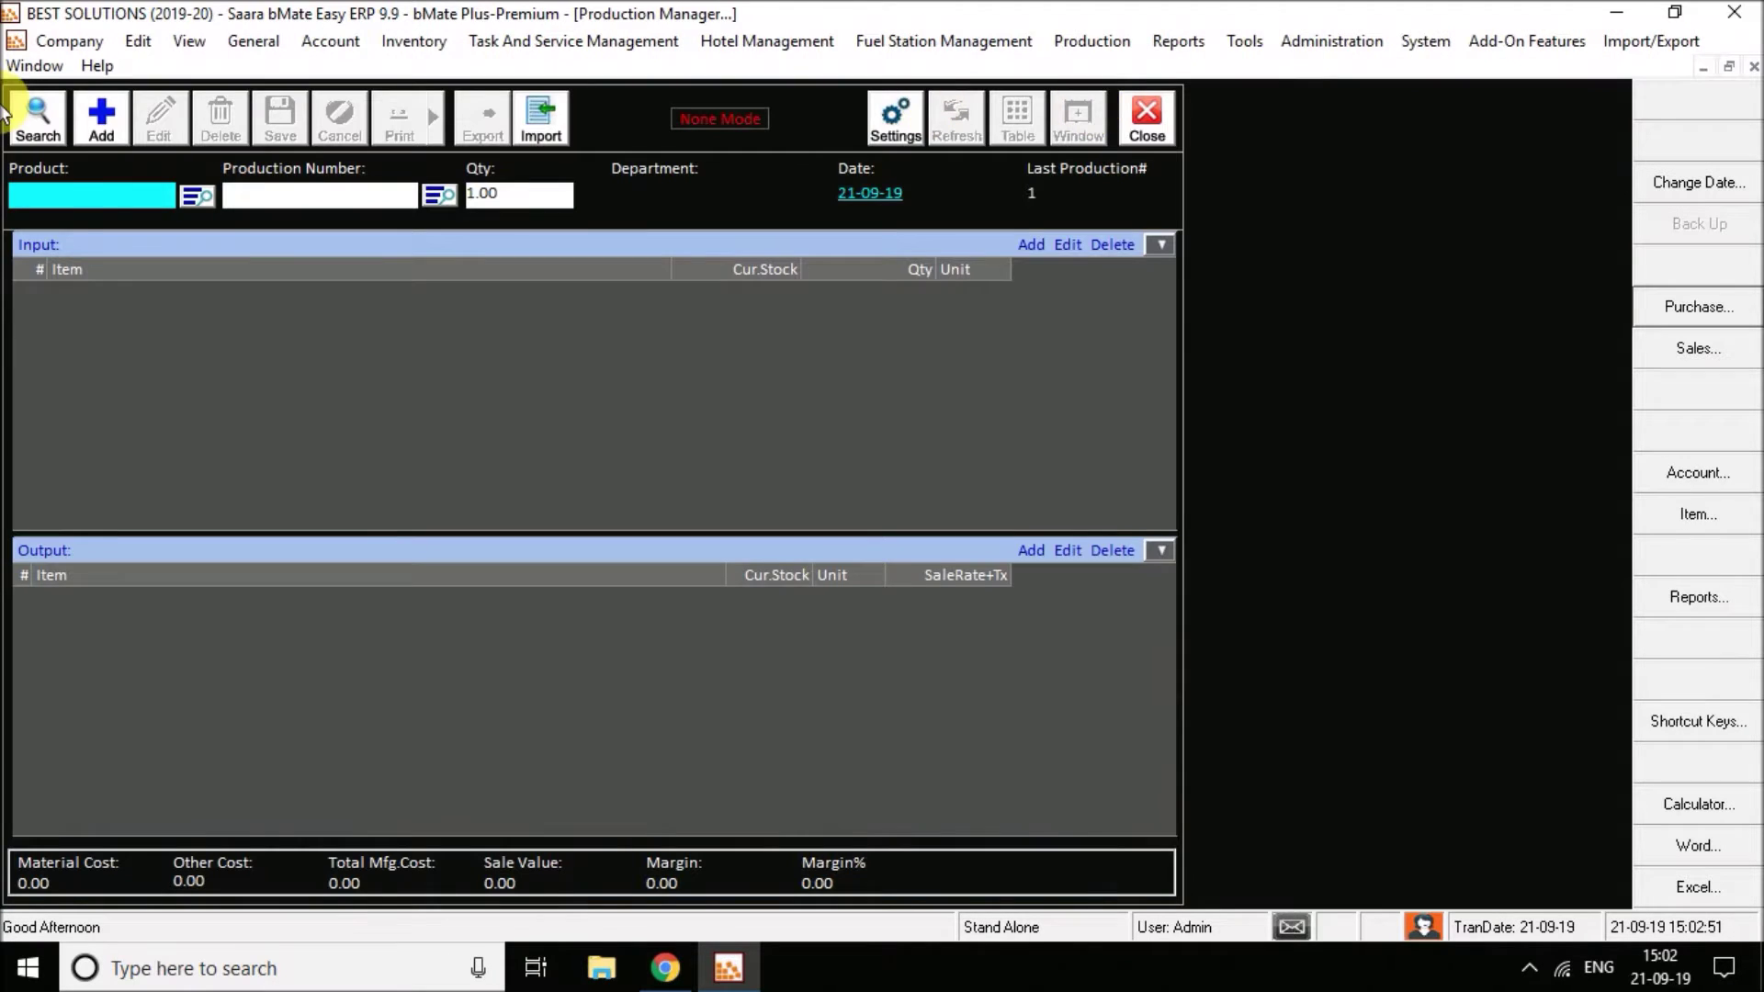
left_click(77, 198)
key("Up")
key("Up")
key("Down")
key("Return")
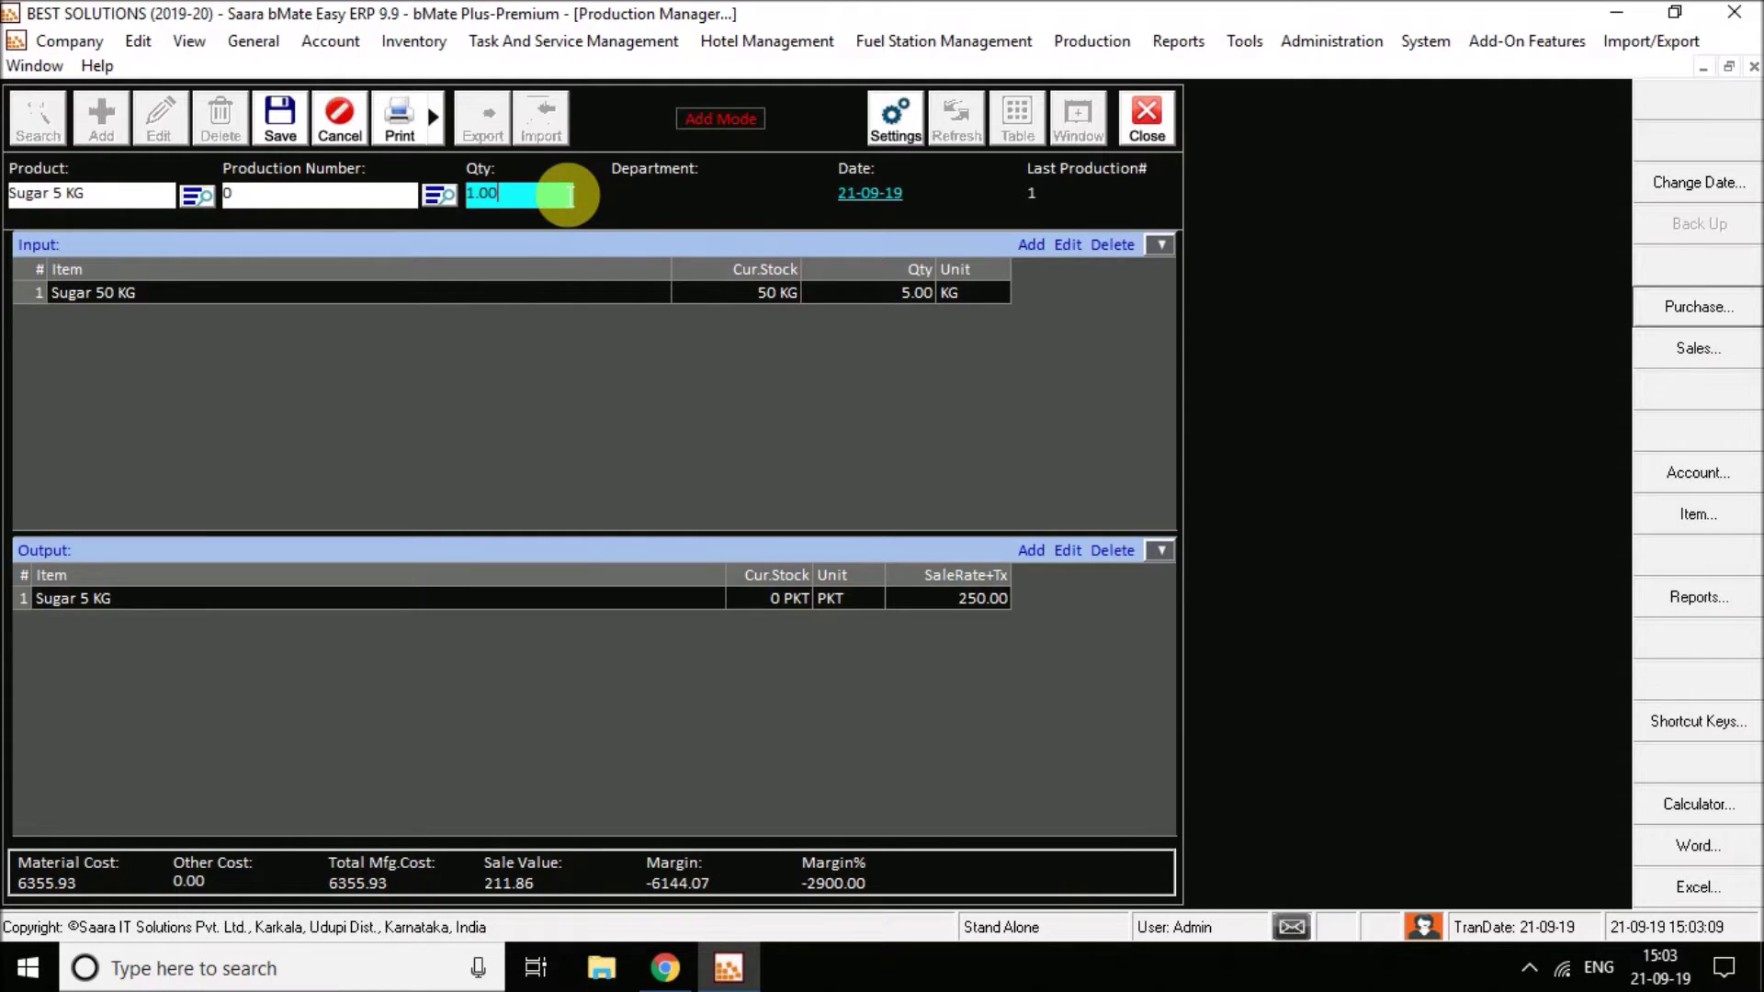
Keep the production quantity at 1.00 and save the Sugar 5 KG production entry.
left_click(524, 198)
left_click_drag(524, 197, 426, 192)
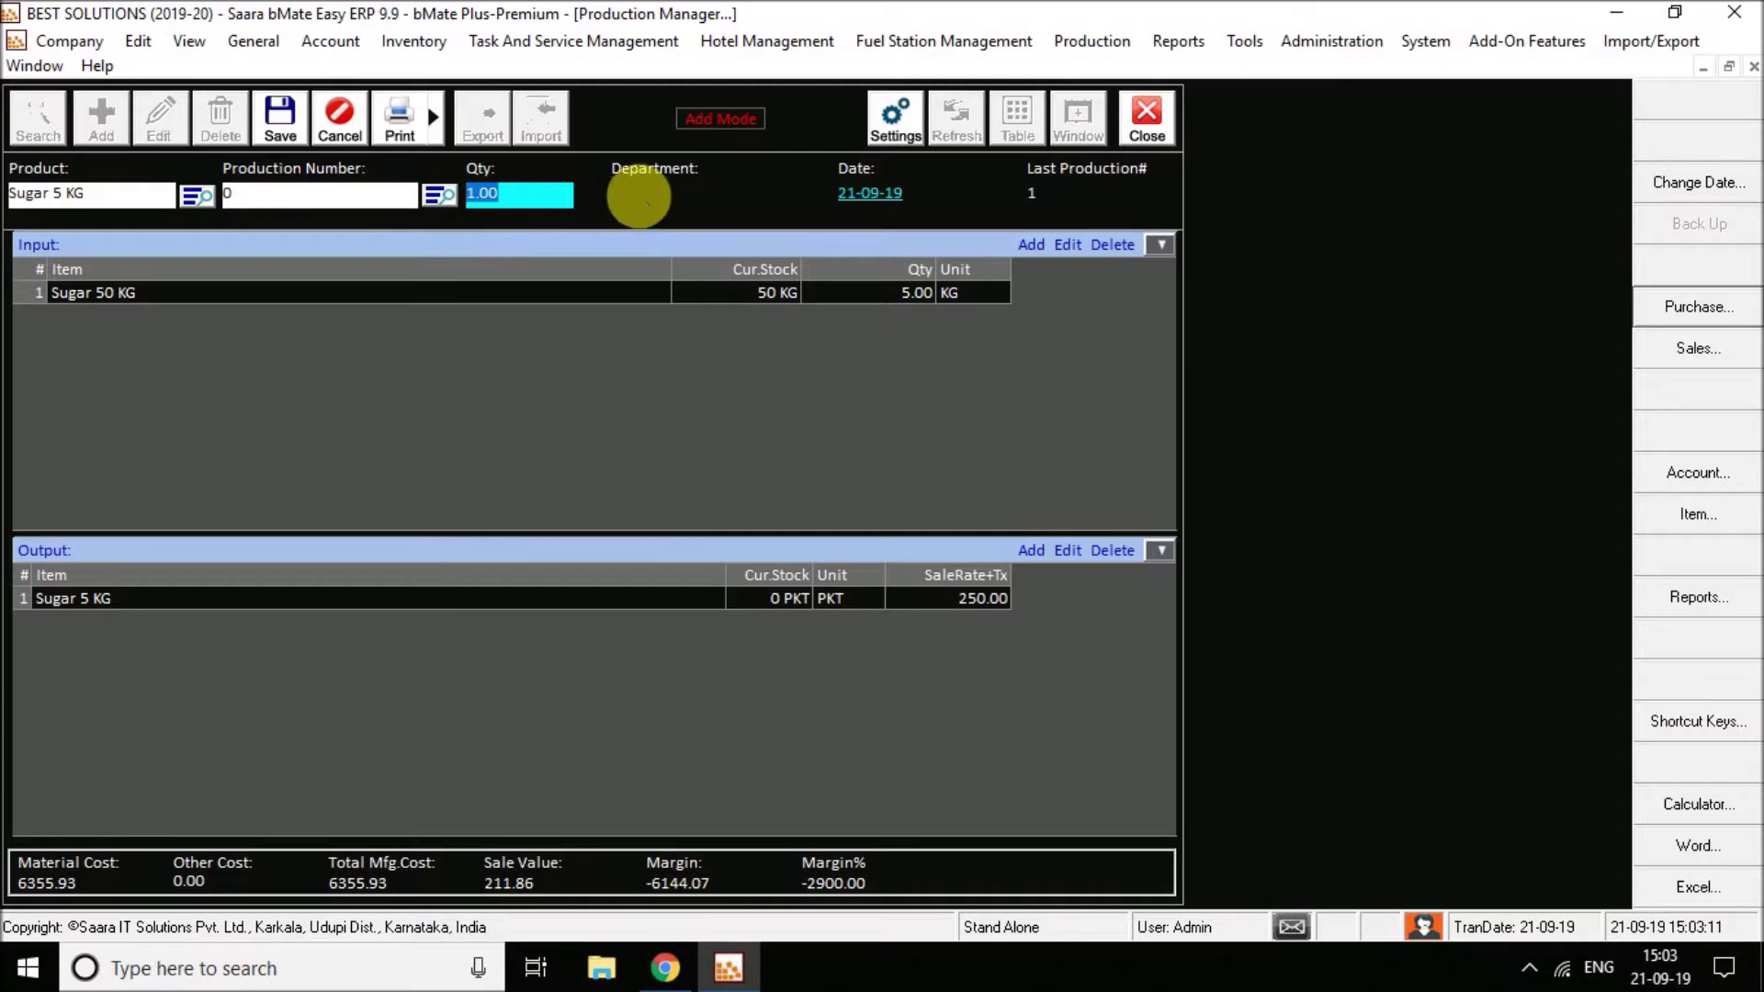
left_click(527, 200)
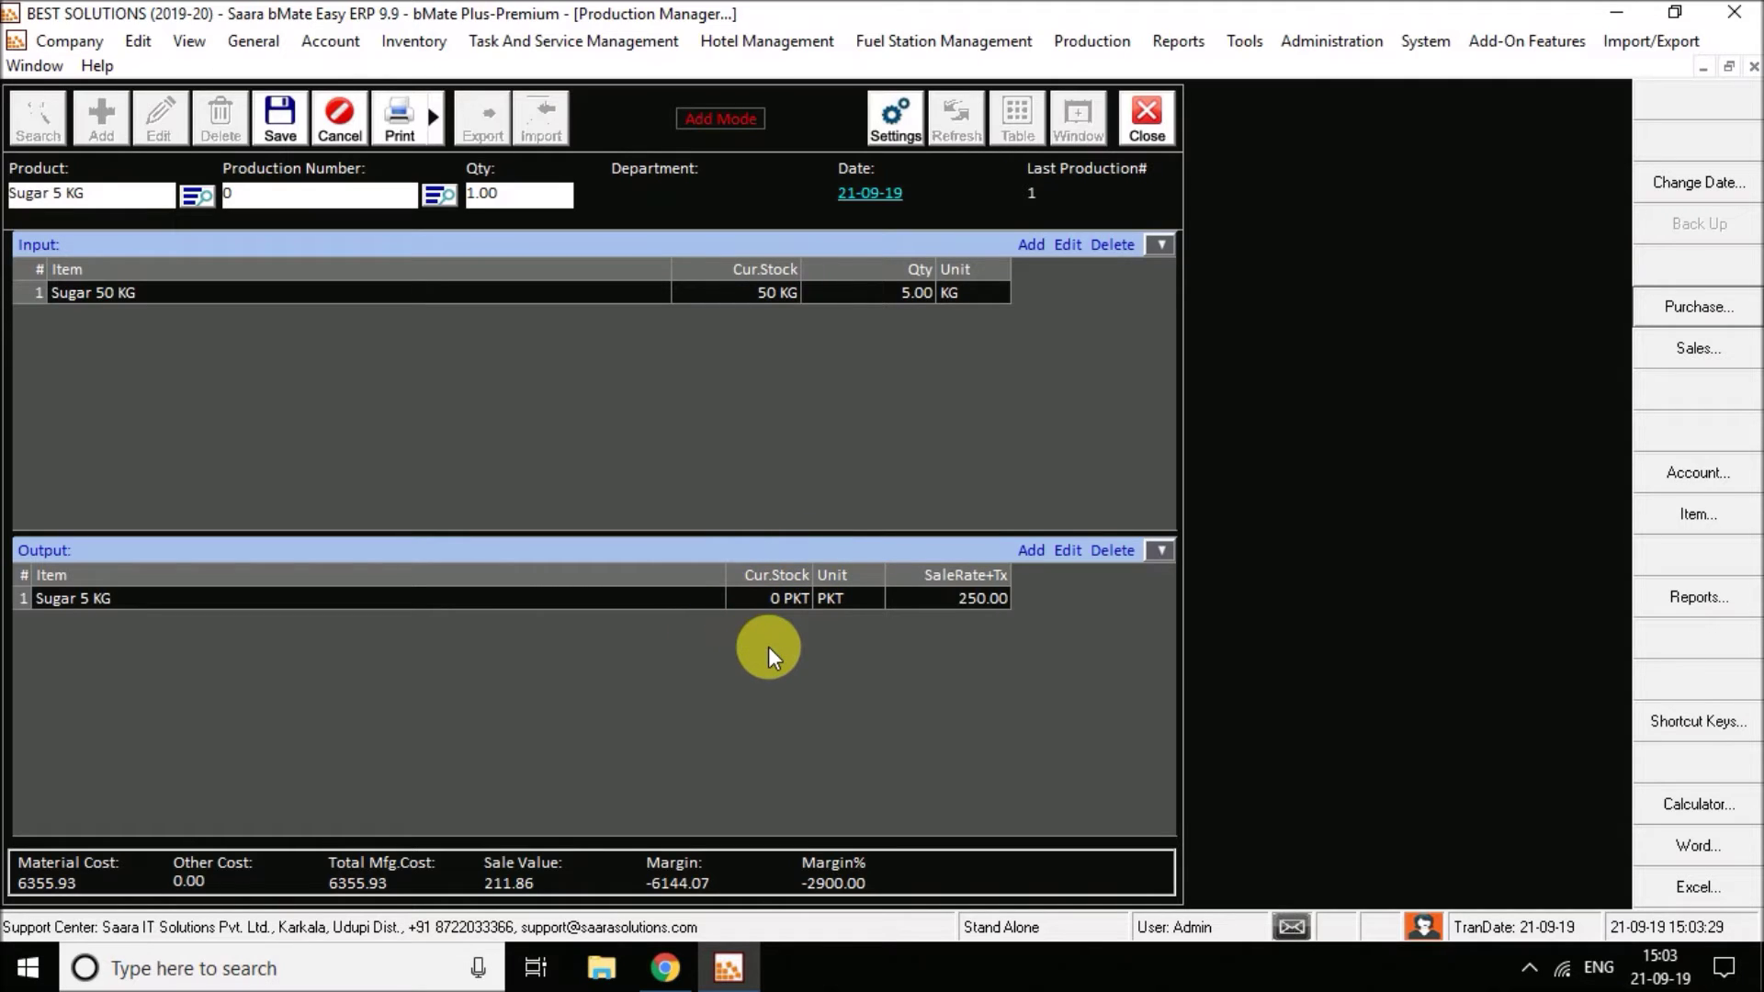
left_click(270, 125)
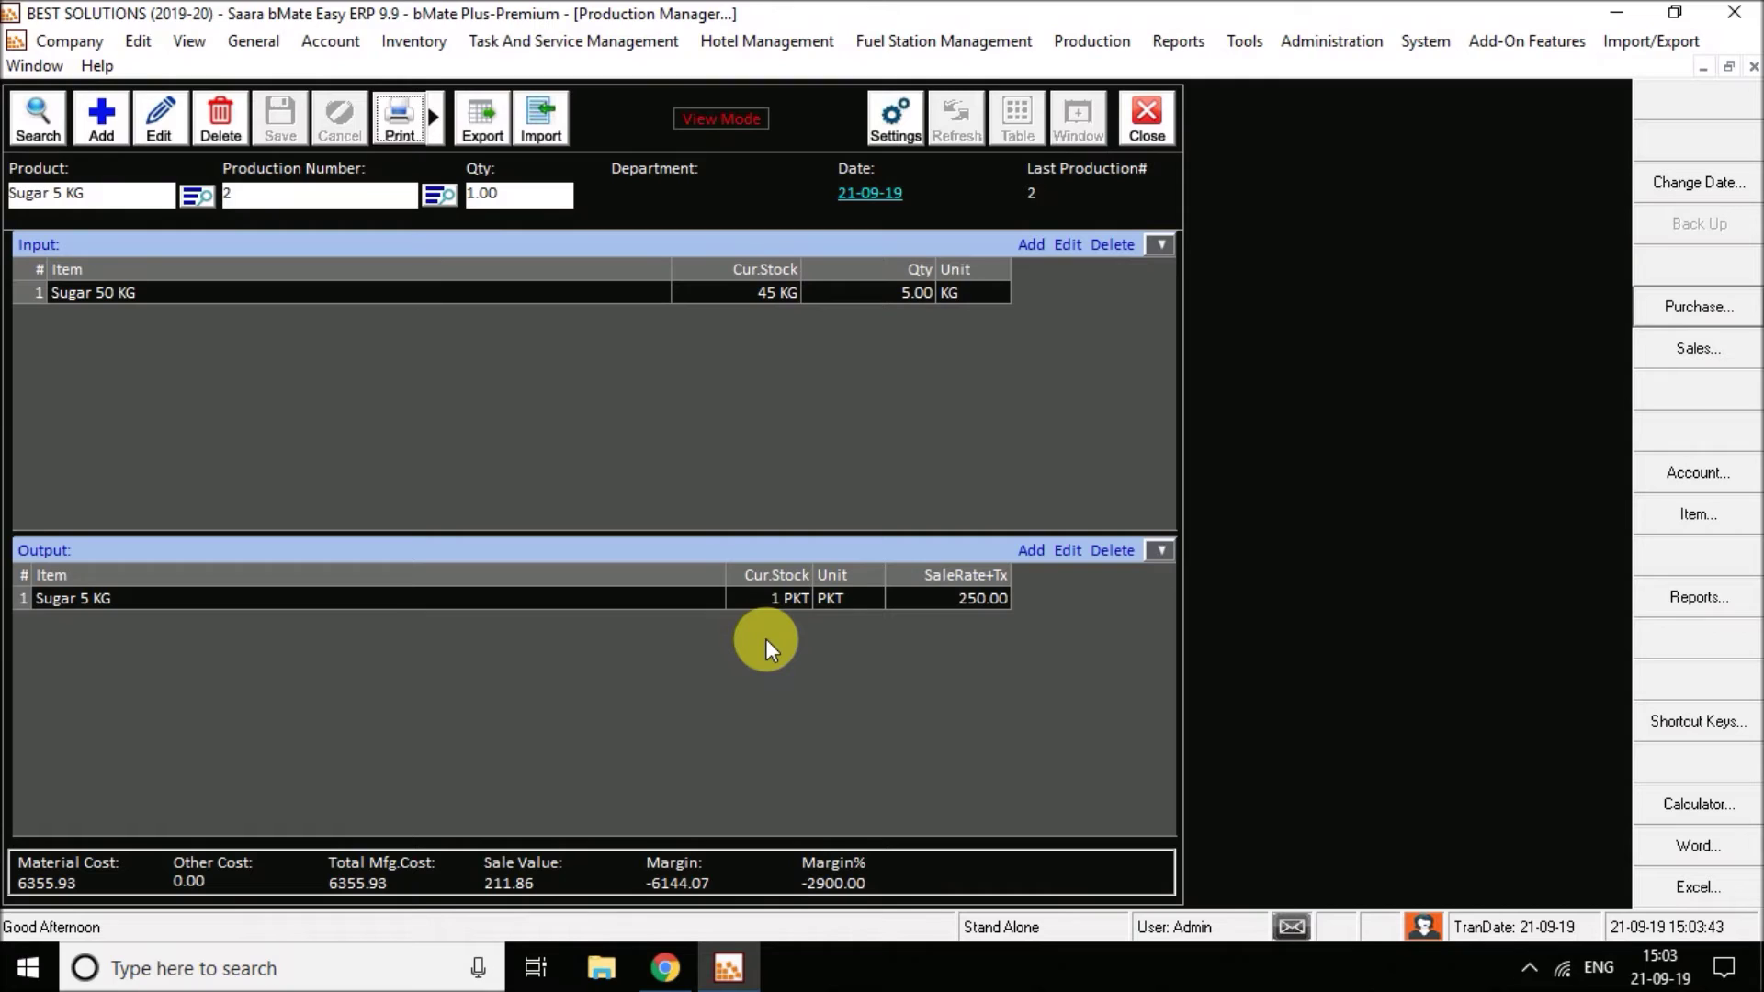
Pick Sugar 2 KG as the product in the Production Manager and close the window without saving an entry.
left_click(199, 195)
left_click(250, 263)
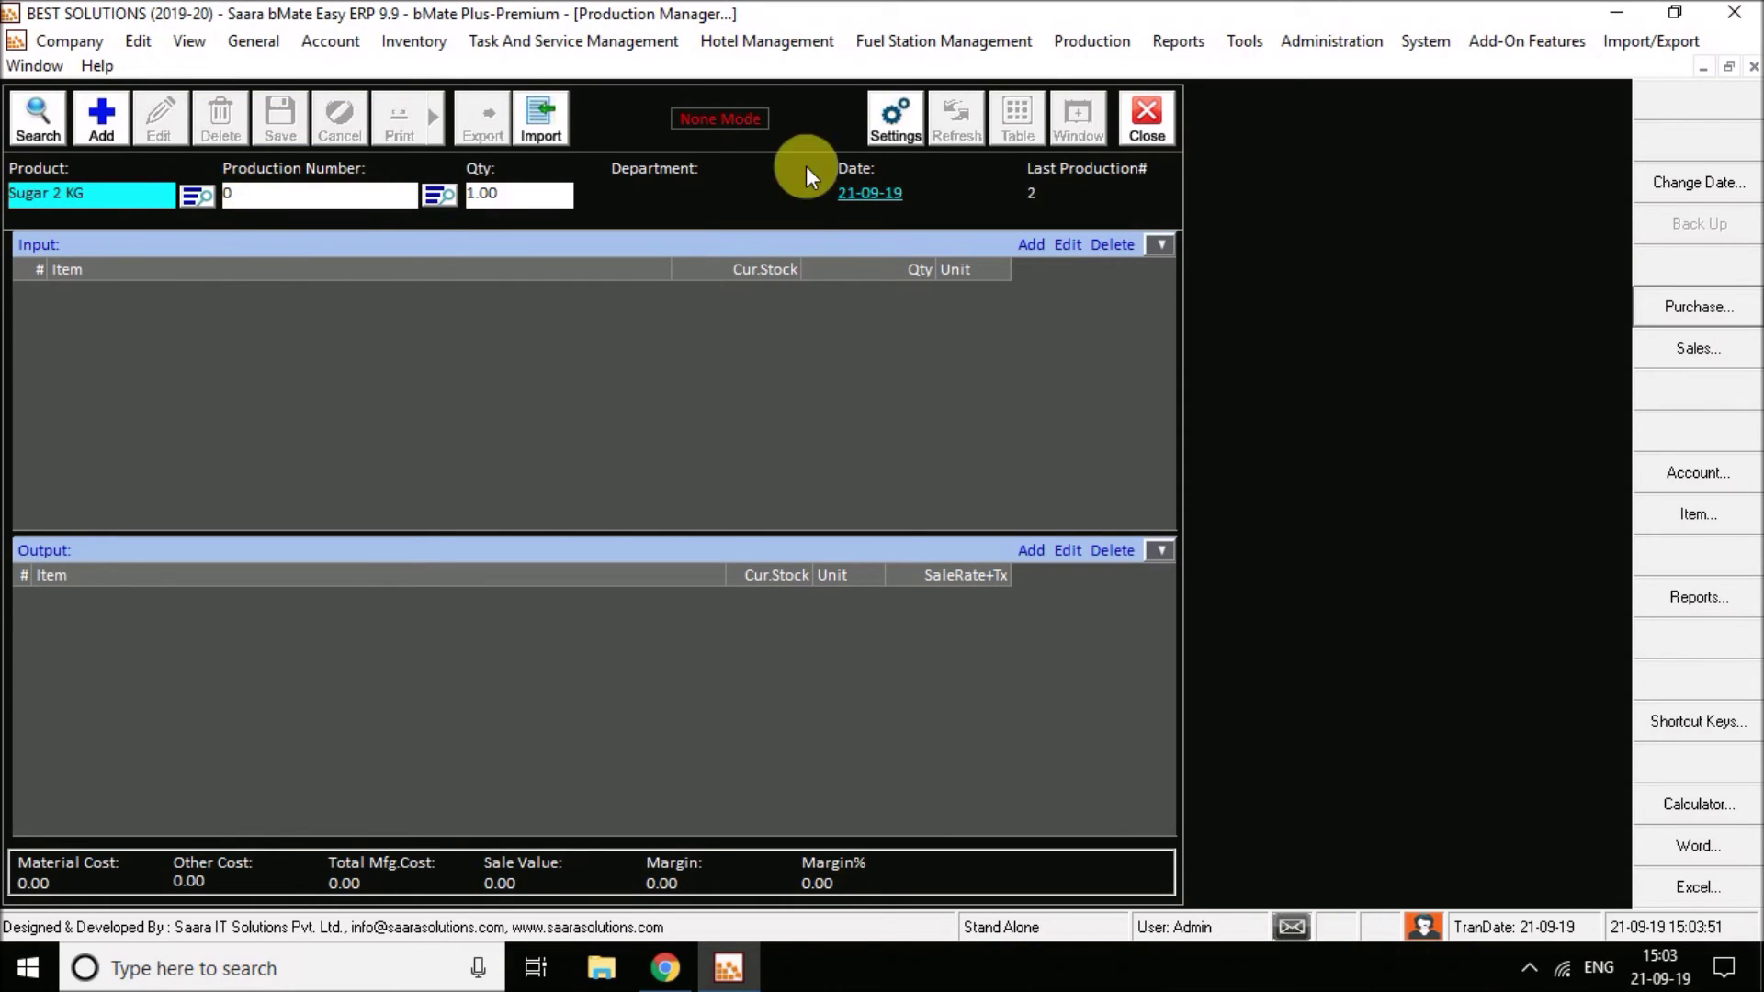
left_click(1160, 113)
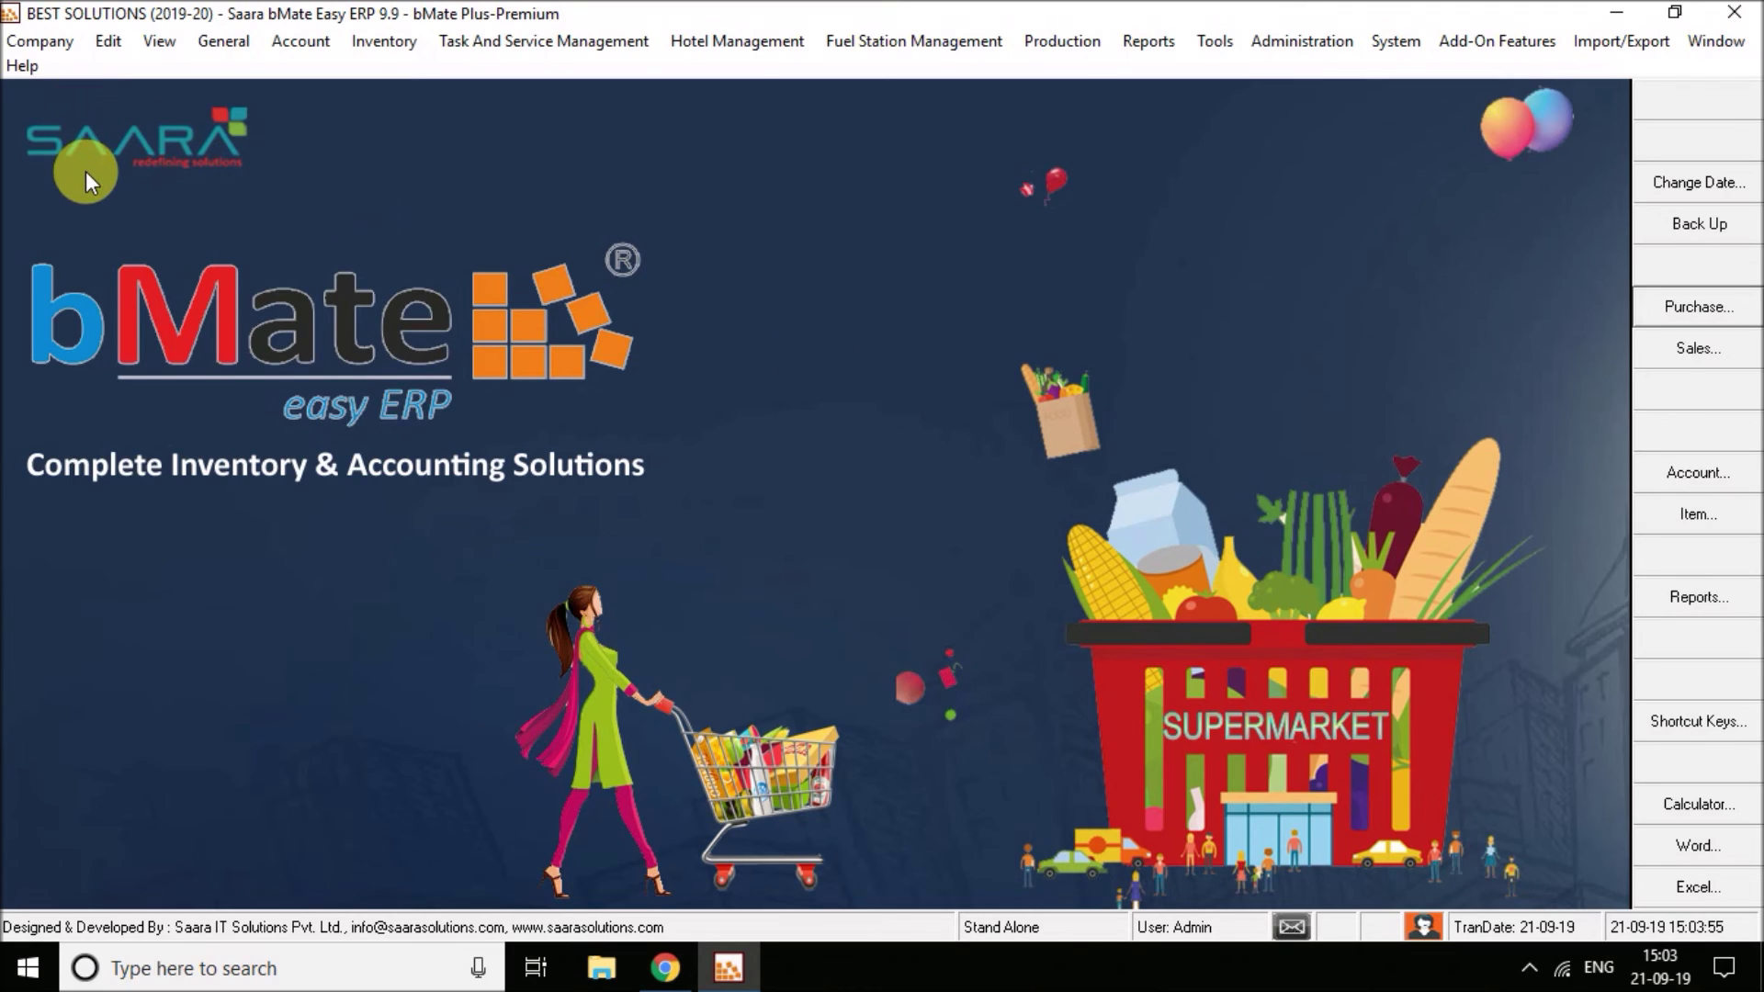
View the About Saara bMATE information with the version and support contacts, and close it.
left_click(20, 68)
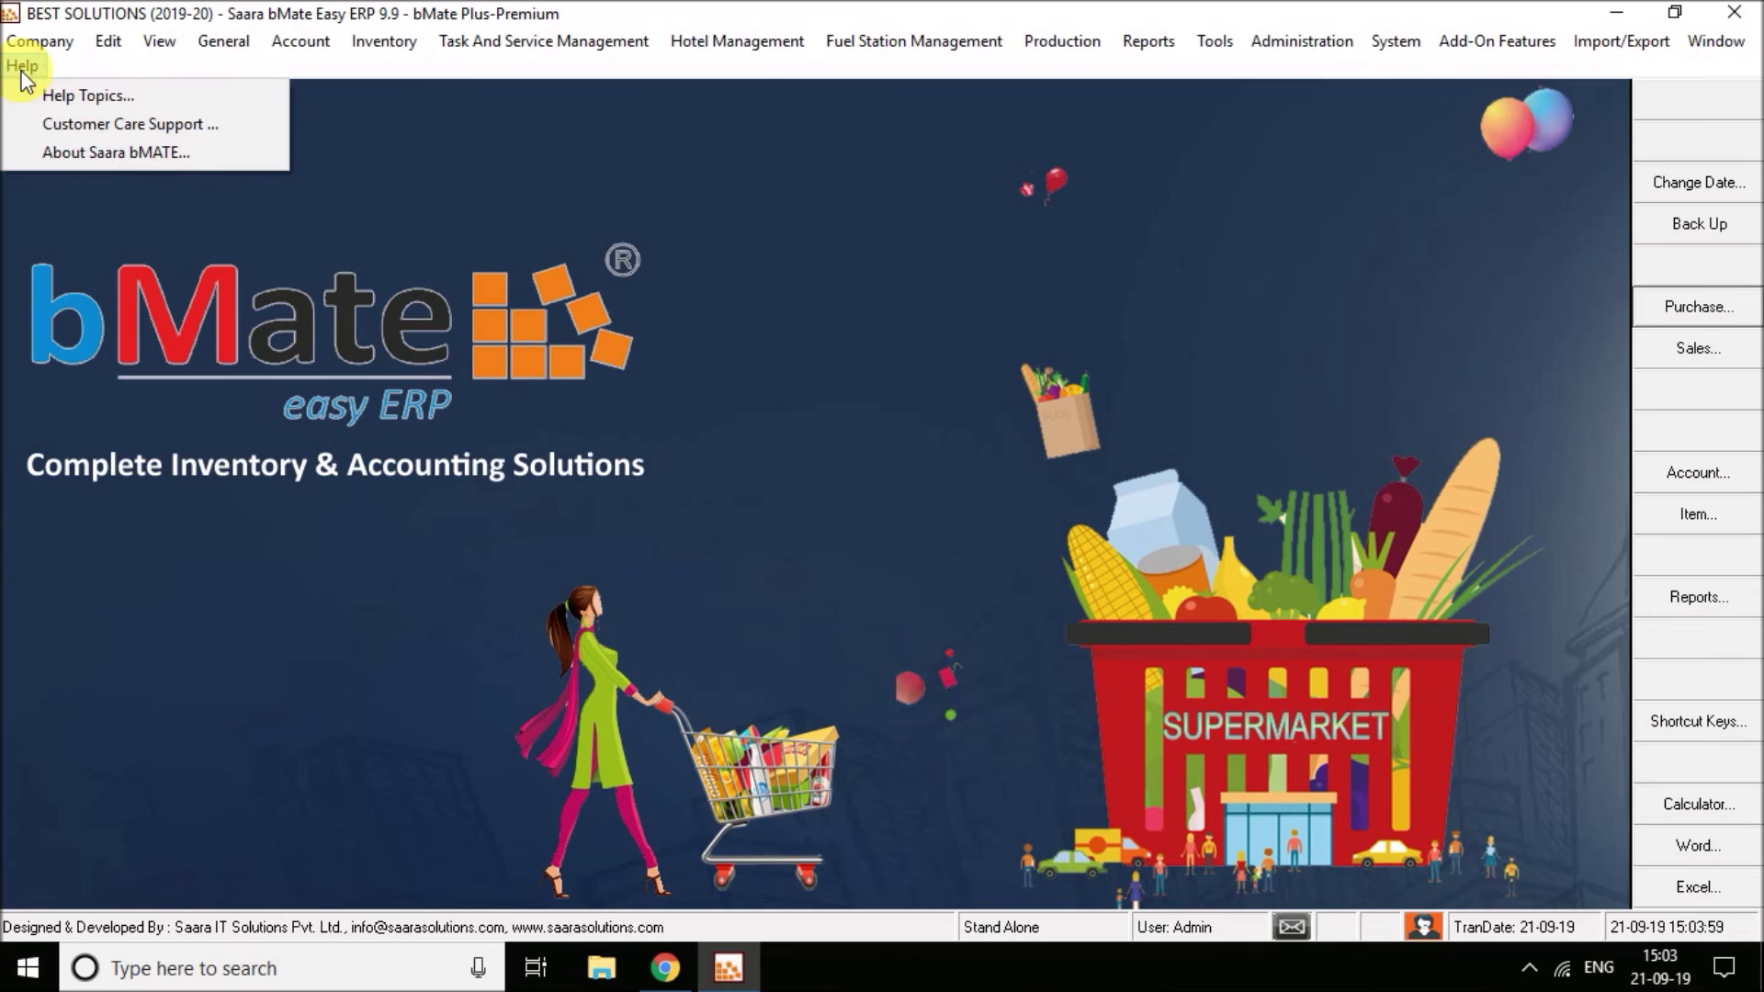
left_click(90, 155)
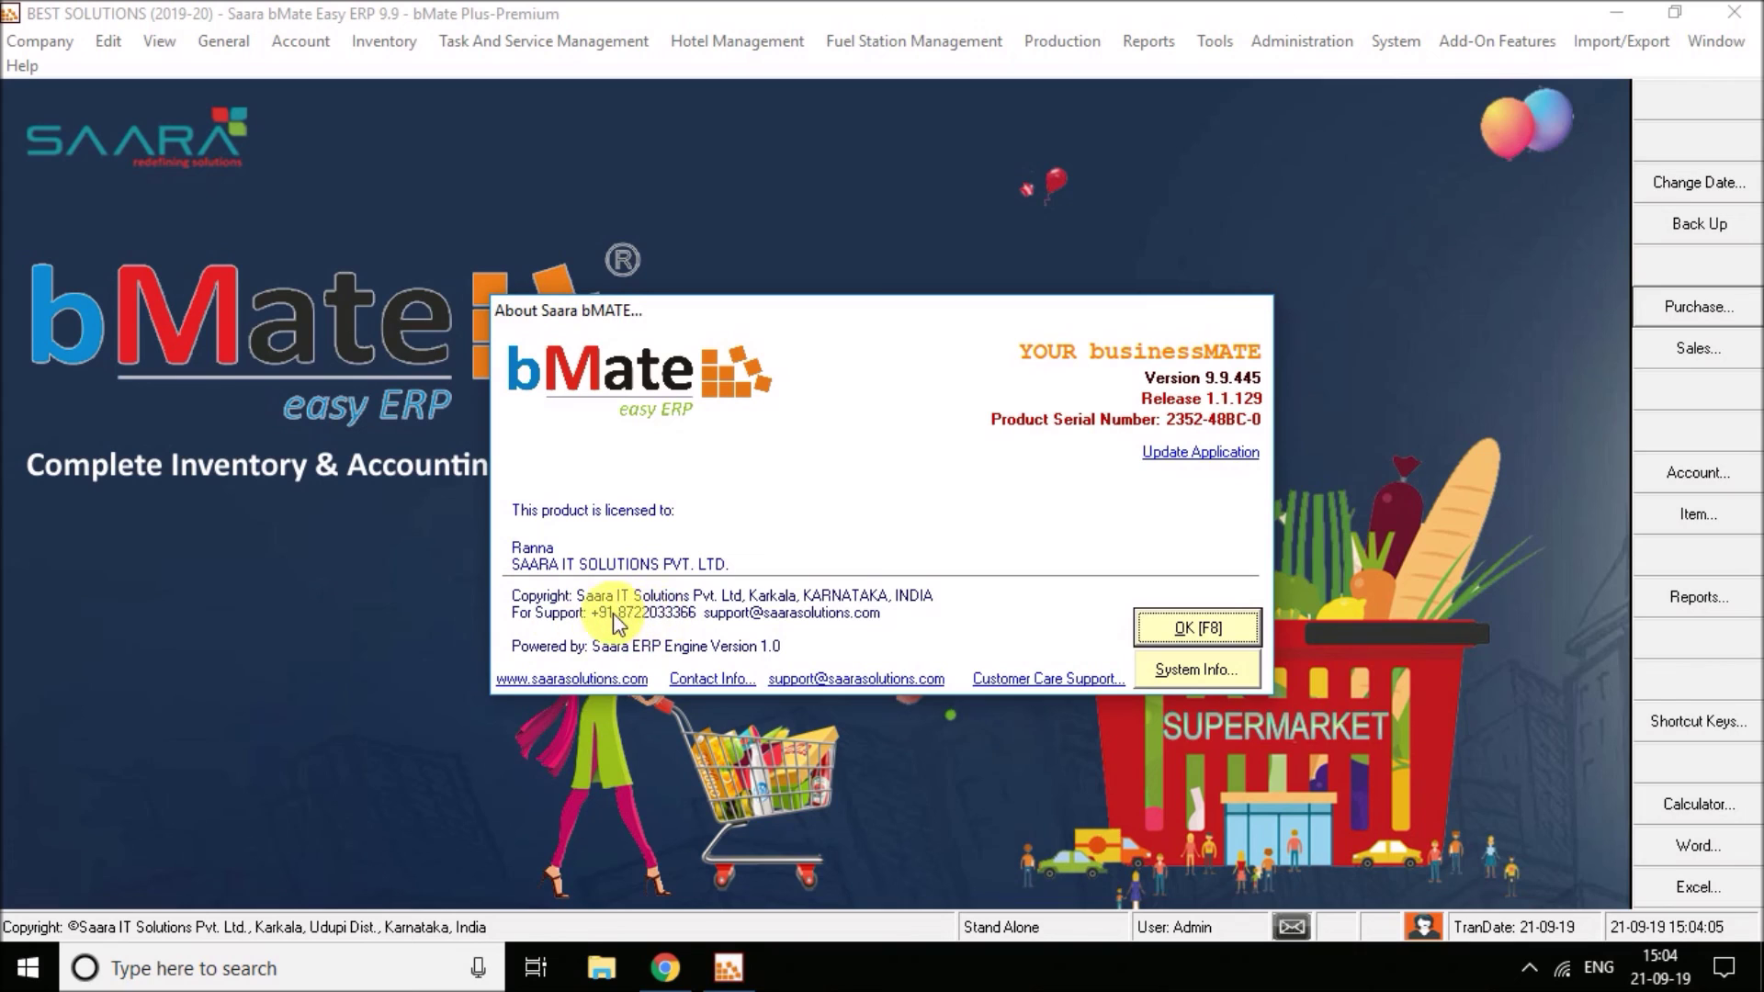
left_click(1200, 630)
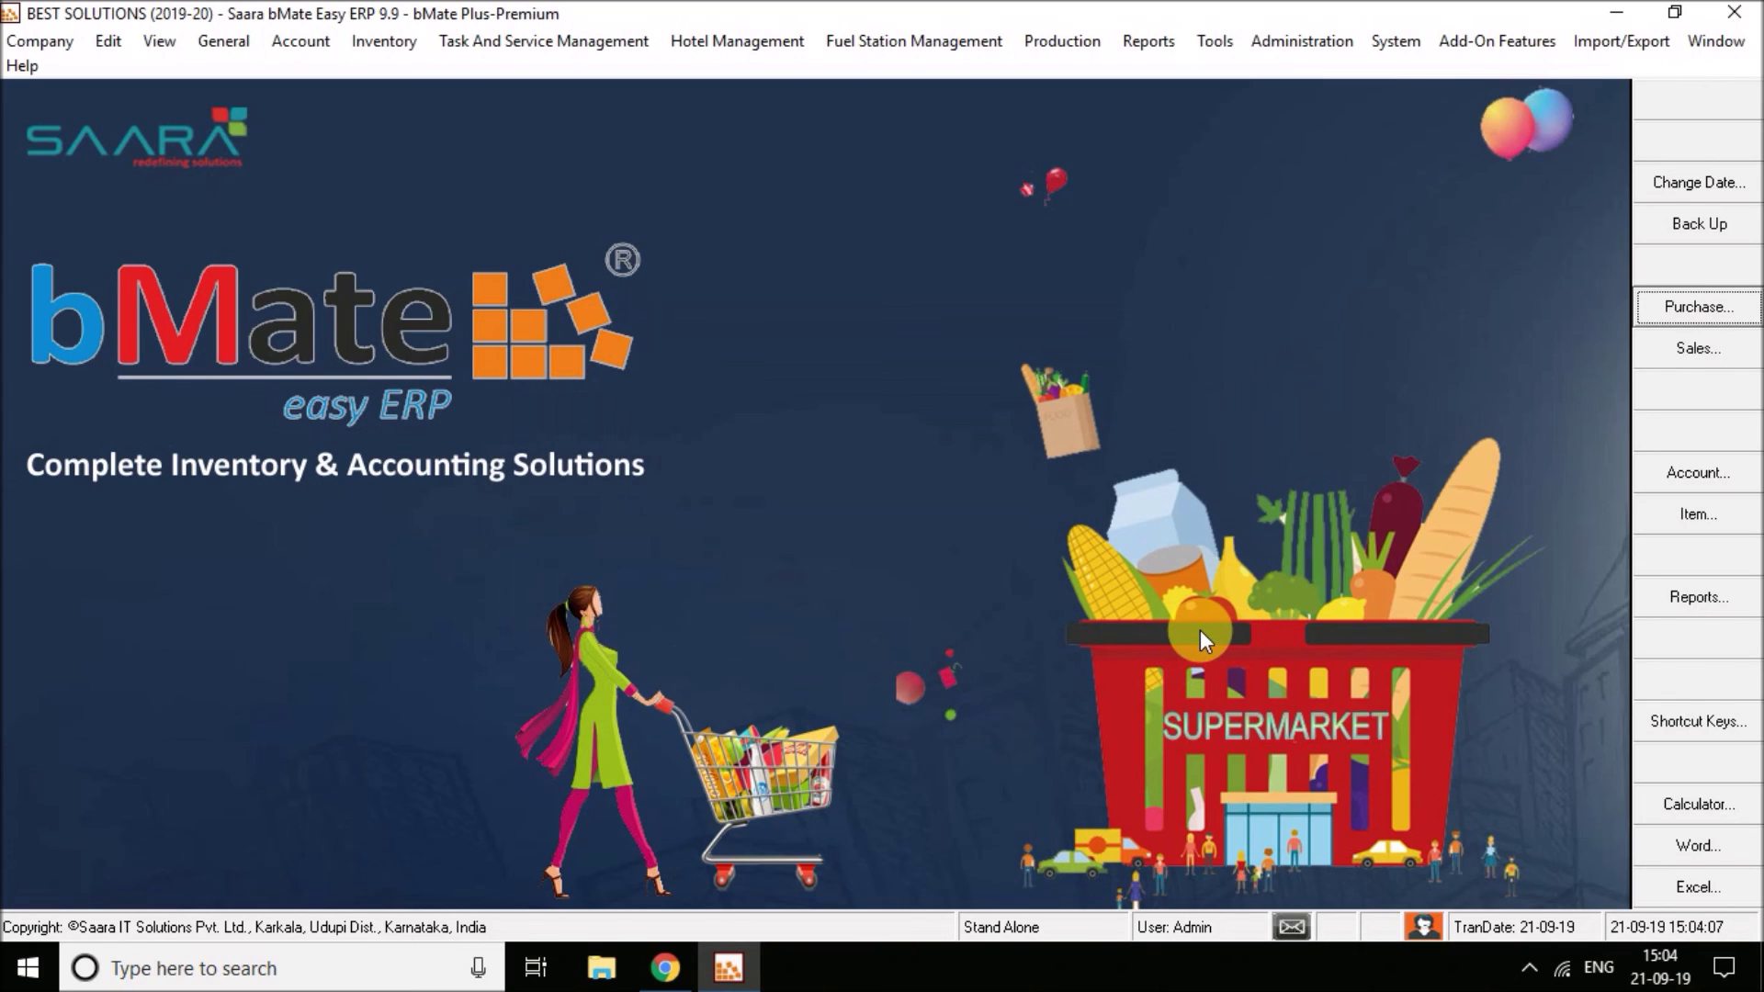